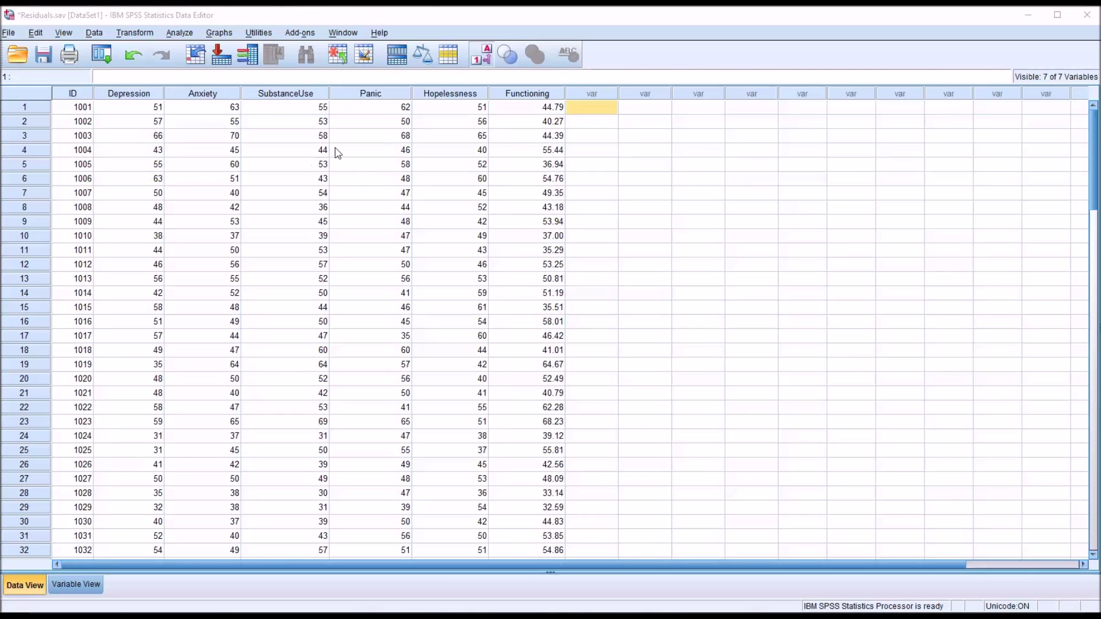
Point out Depression, Anxiety, SubstanceUse, Panic, Hopelessness and the Functioning outcome in the data grid.
left_click(136, 94)
left_click(190, 94)
left_click(273, 95)
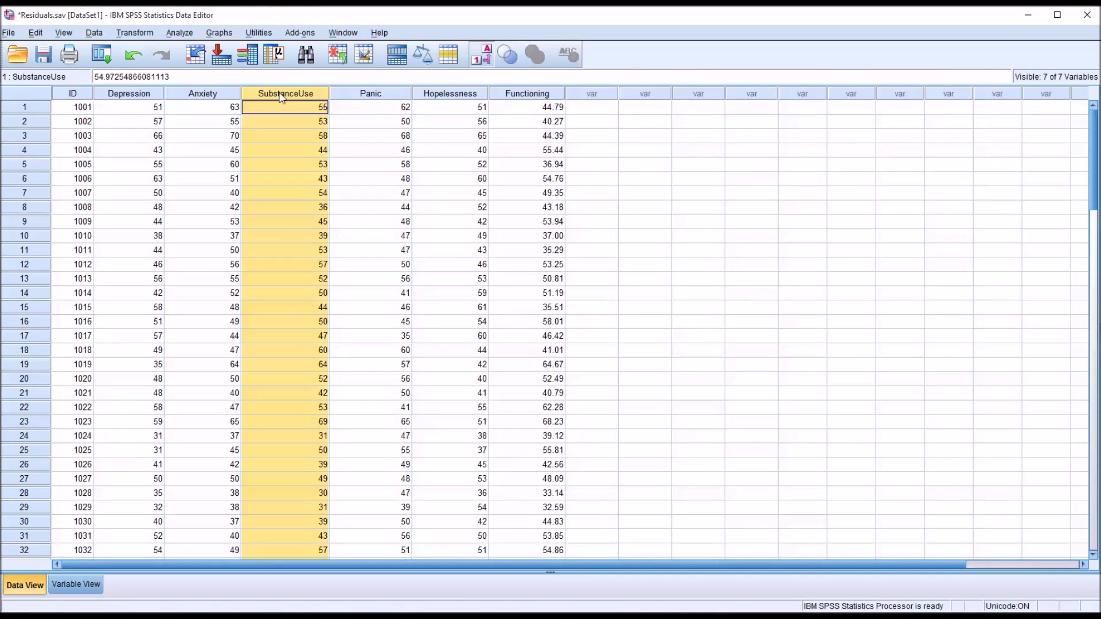
left_click(357, 93)
left_click(431, 97)
left_click(520, 94)
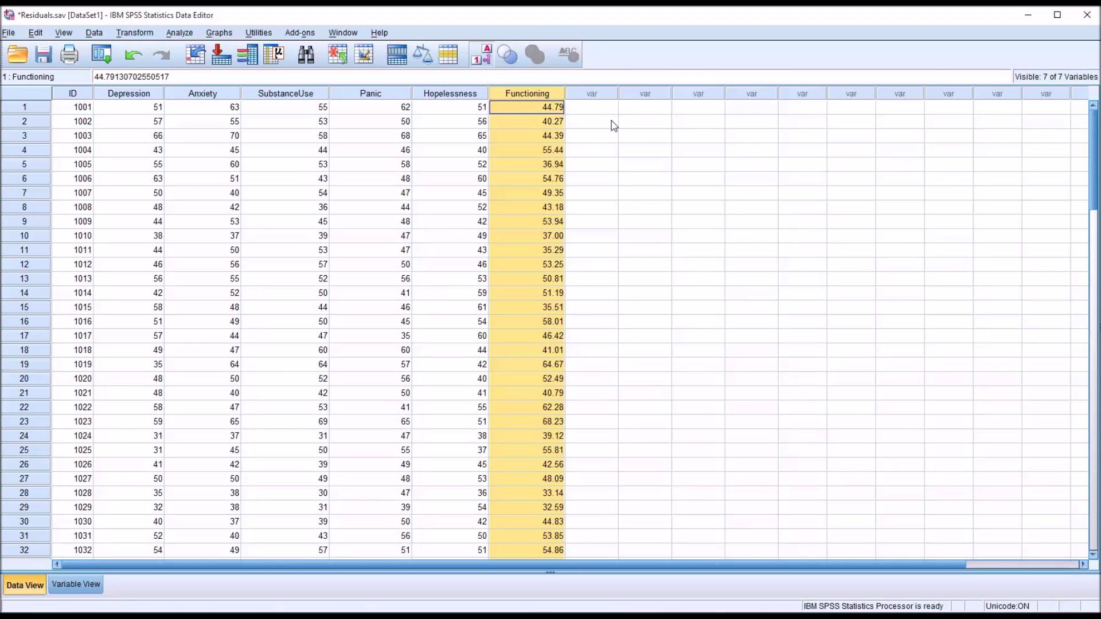
Set up a linear regression with Functioning as dependent and the five symptom scores as predictors.
left_click(178, 33)
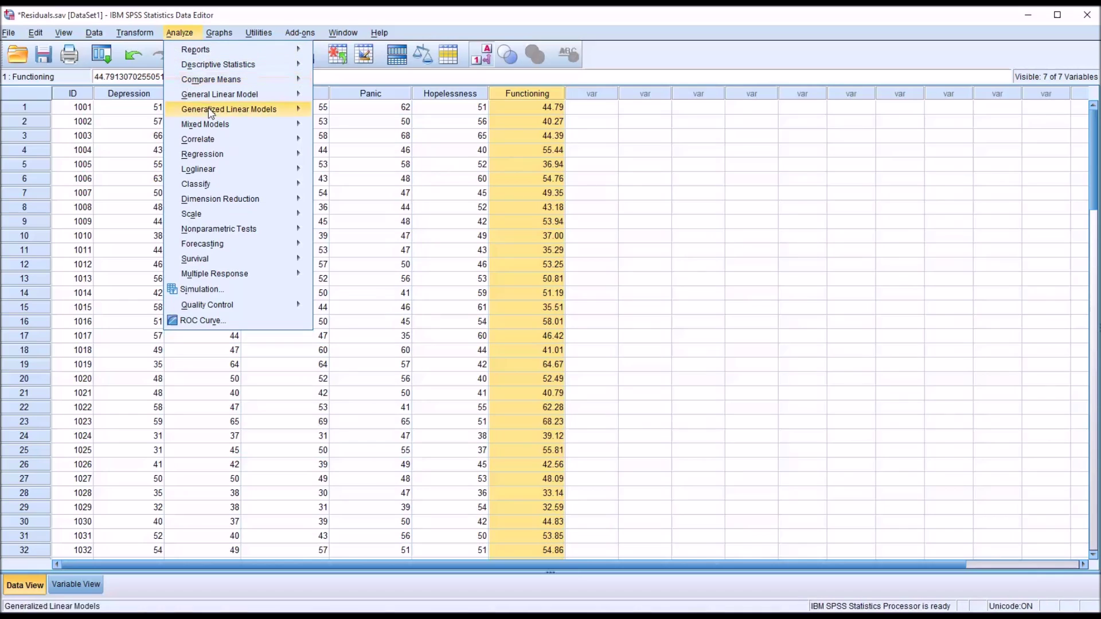
mouse_move(233, 174)
mouse_move(241, 153)
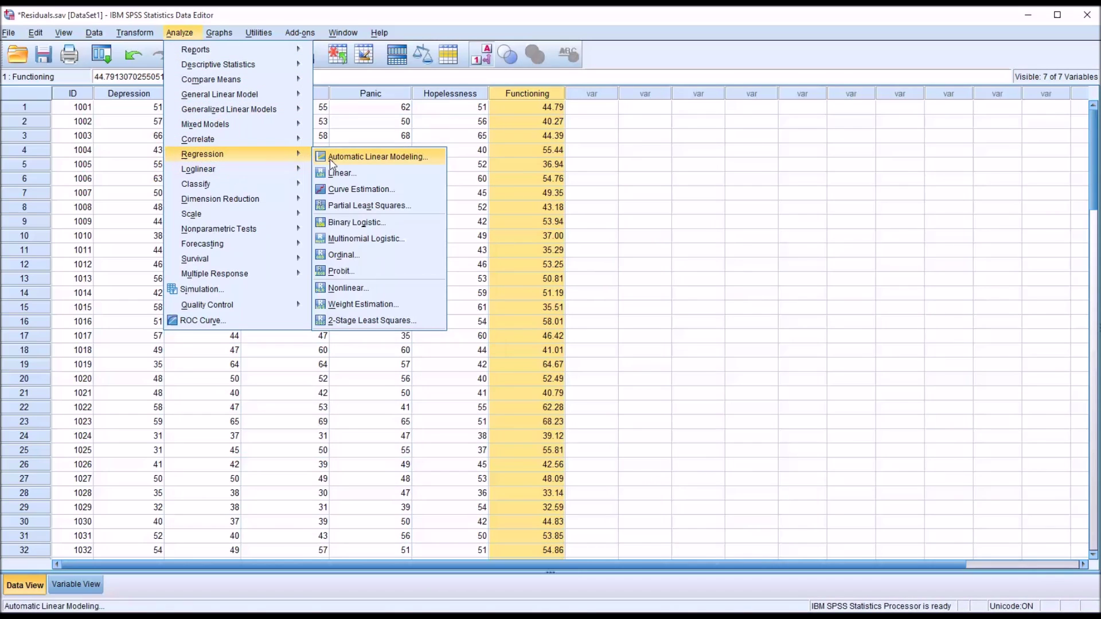
left_click(347, 178)
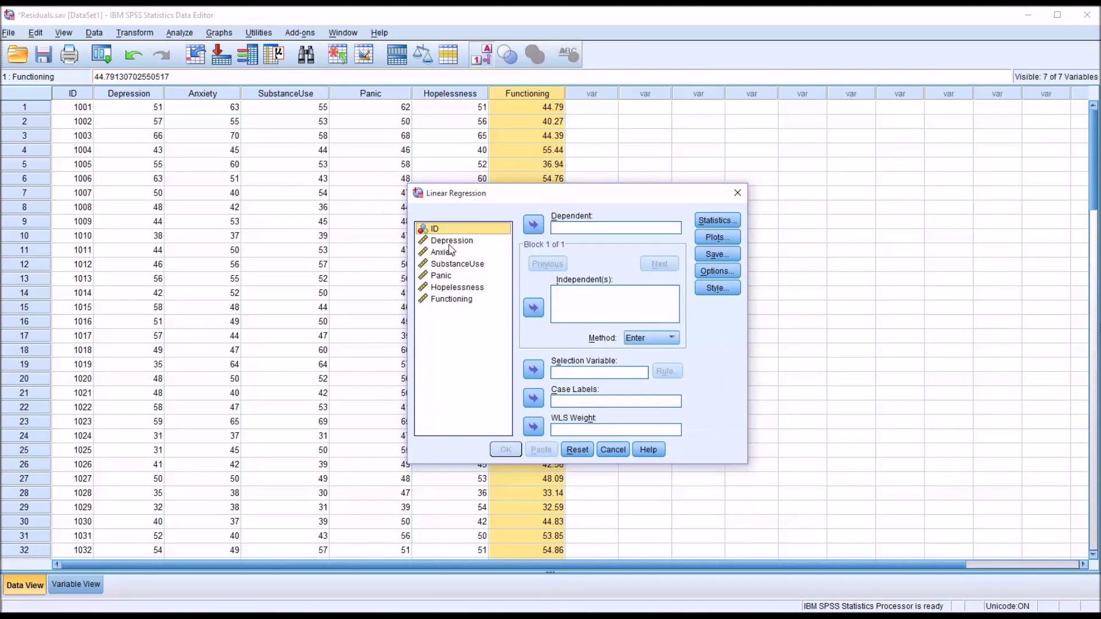
left_click_drag(452, 300, 558, 230)
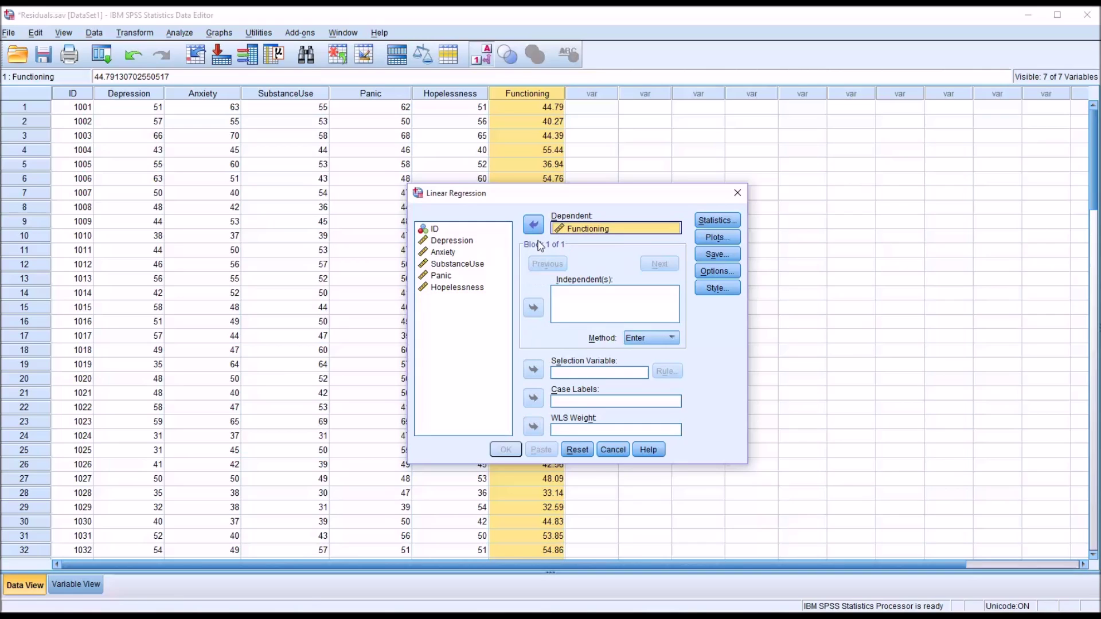
left_click_drag(467, 242, 574, 313)
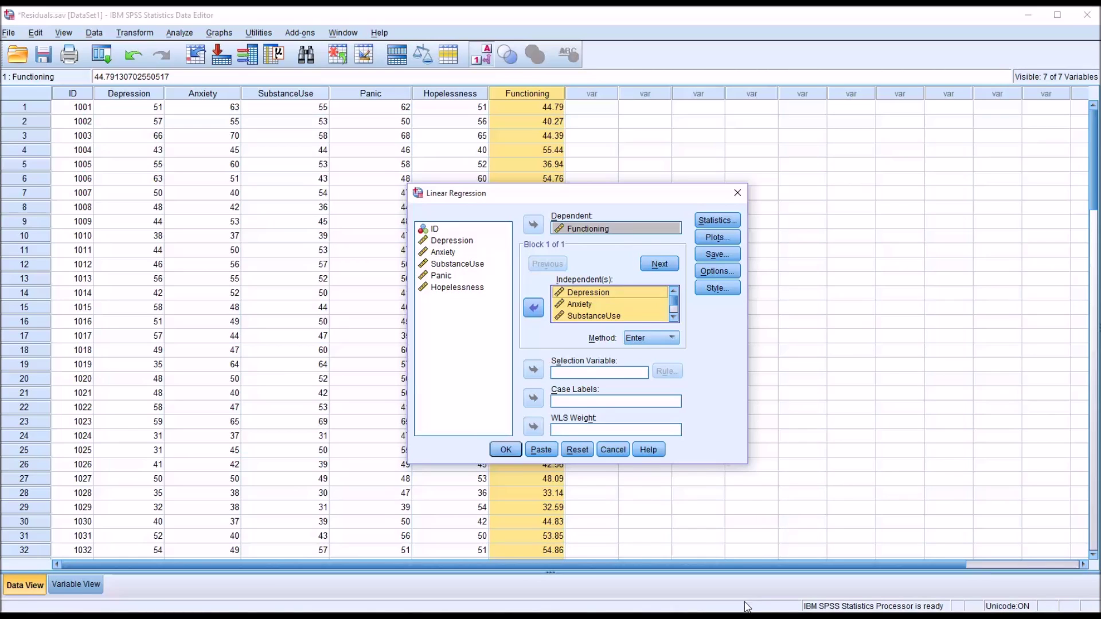
Save unstandardized predicted values and residuals, then run the regression.
left_click(714, 254)
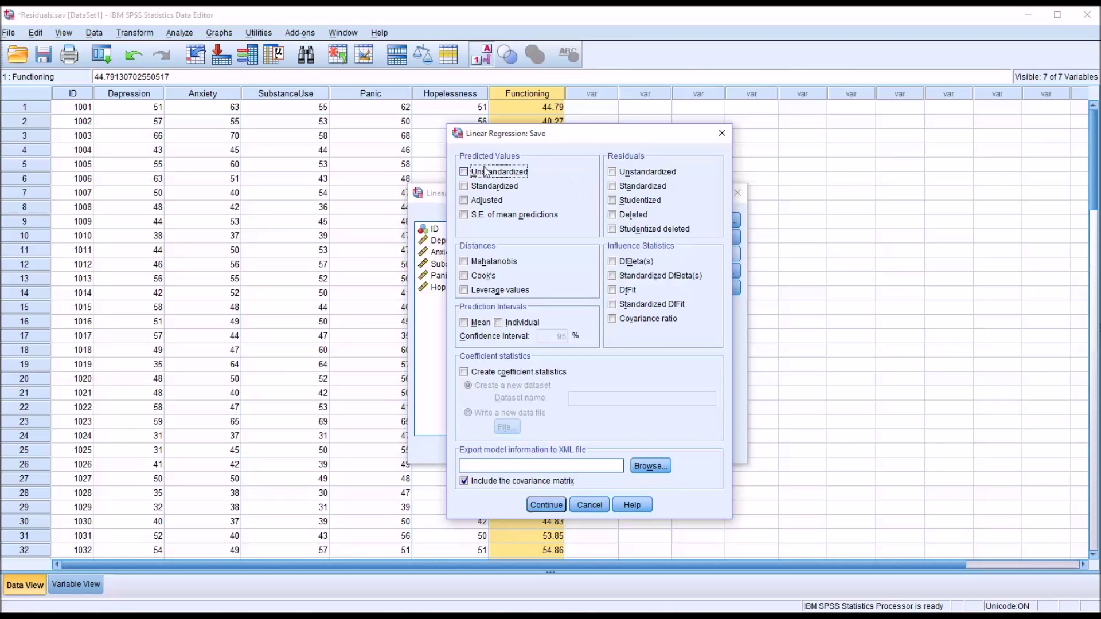
left_click(464, 172)
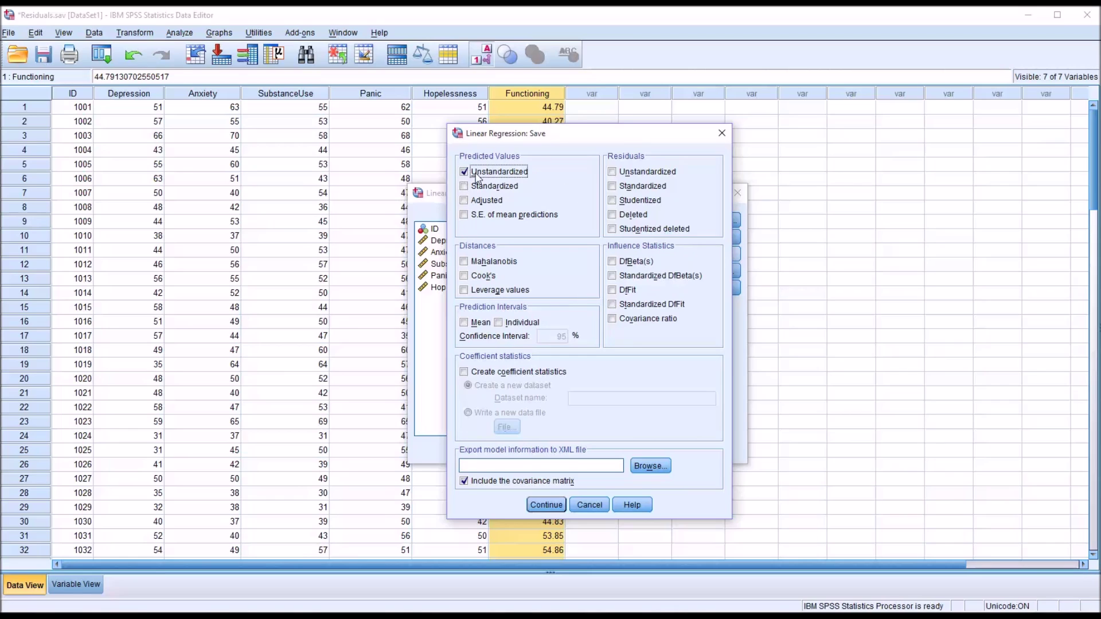
left_click(613, 172)
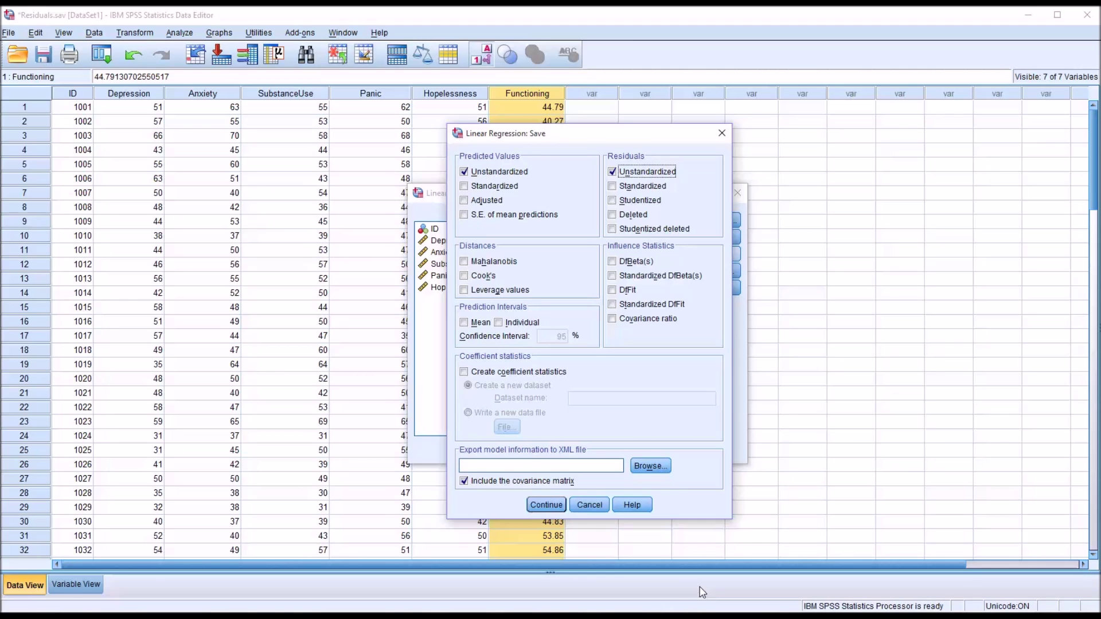
left_click(550, 505)
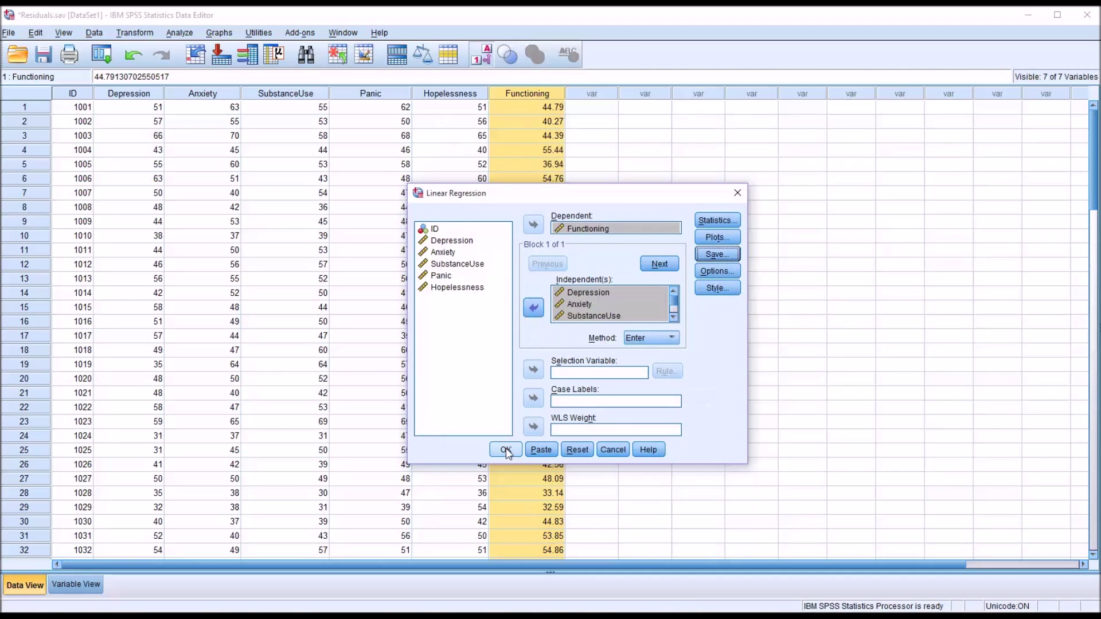
left_click(508, 451)
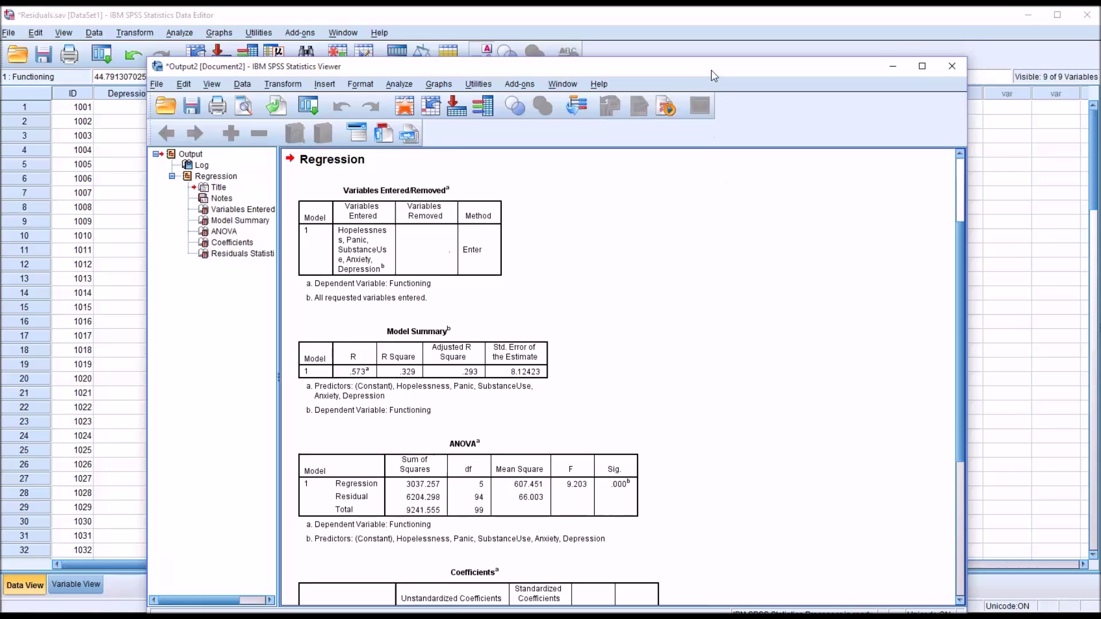
Bring the Data Editor forward and inspect the first case's PRE_1 and RES_1 values.
left_click_drag(714, 71, 709, 44)
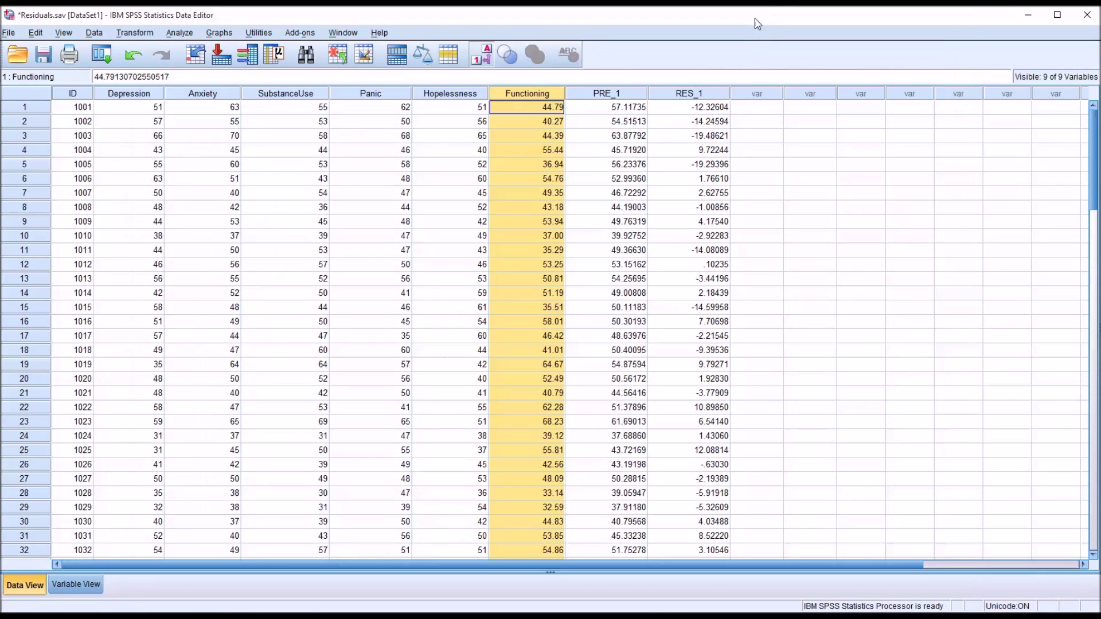
left_click(756, 21)
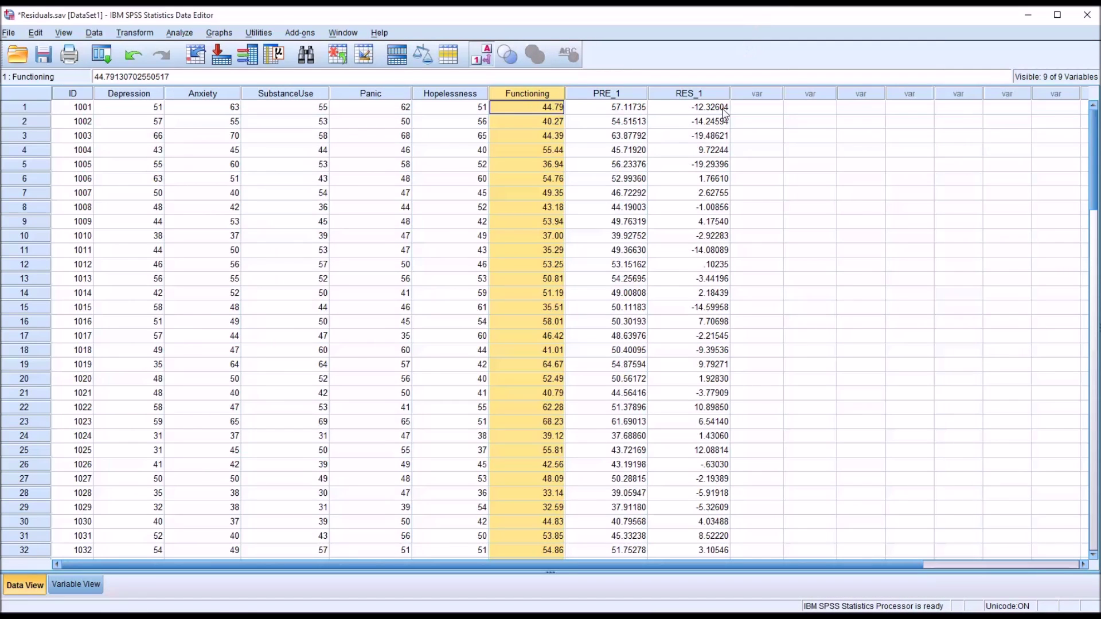
left_click(602, 112)
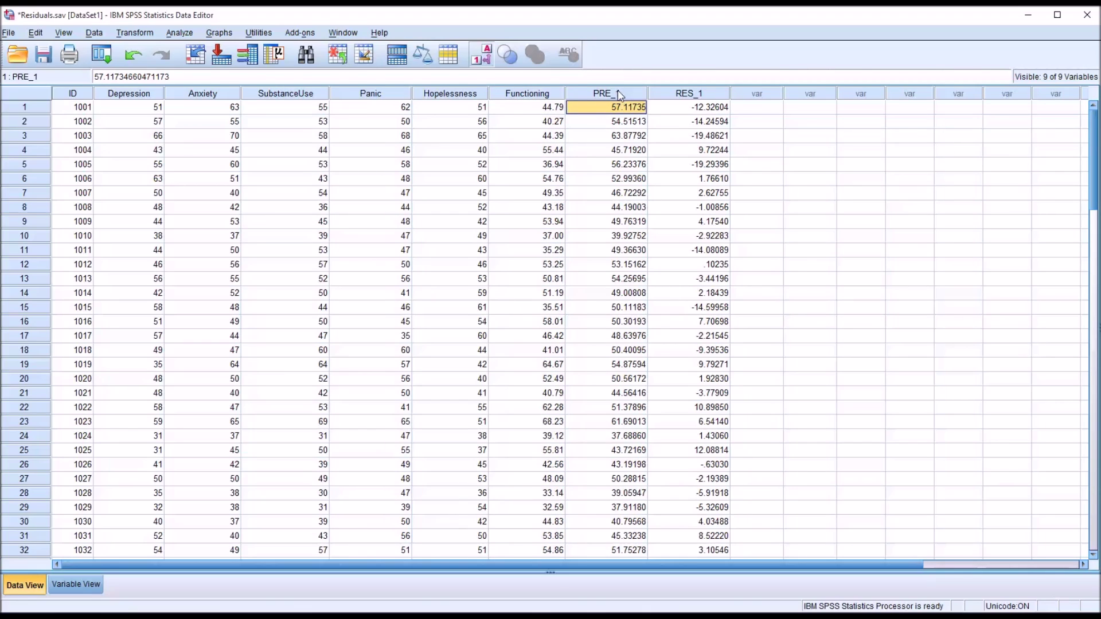
left_click(684, 94)
left_click(682, 104)
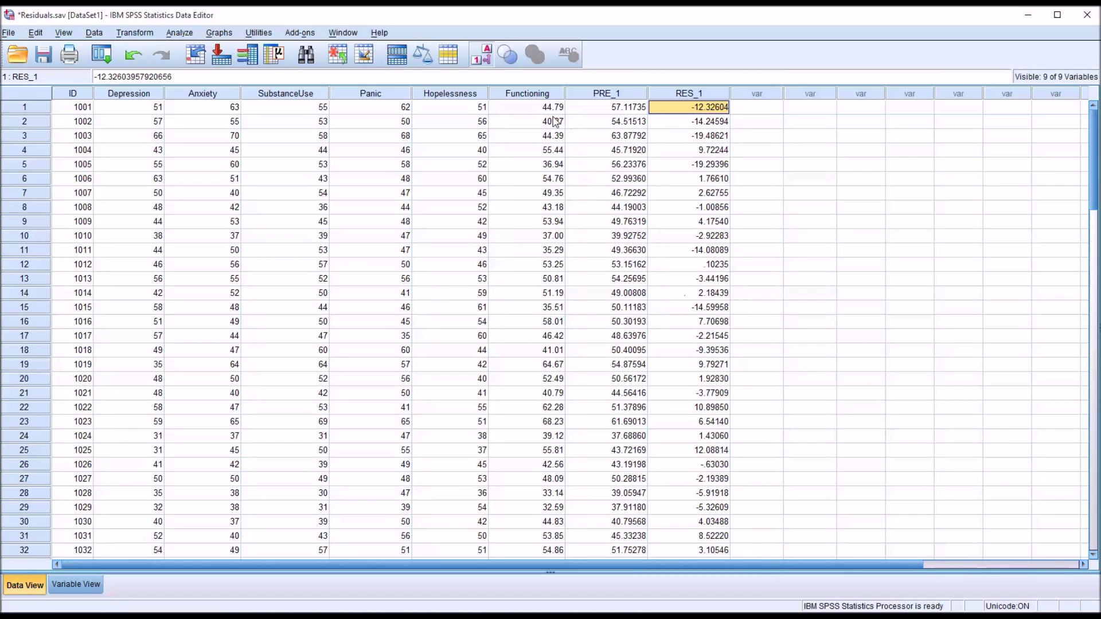
Compare the first case's observed Functioning score with its predicted value and predictor scores.
left_click(526, 110)
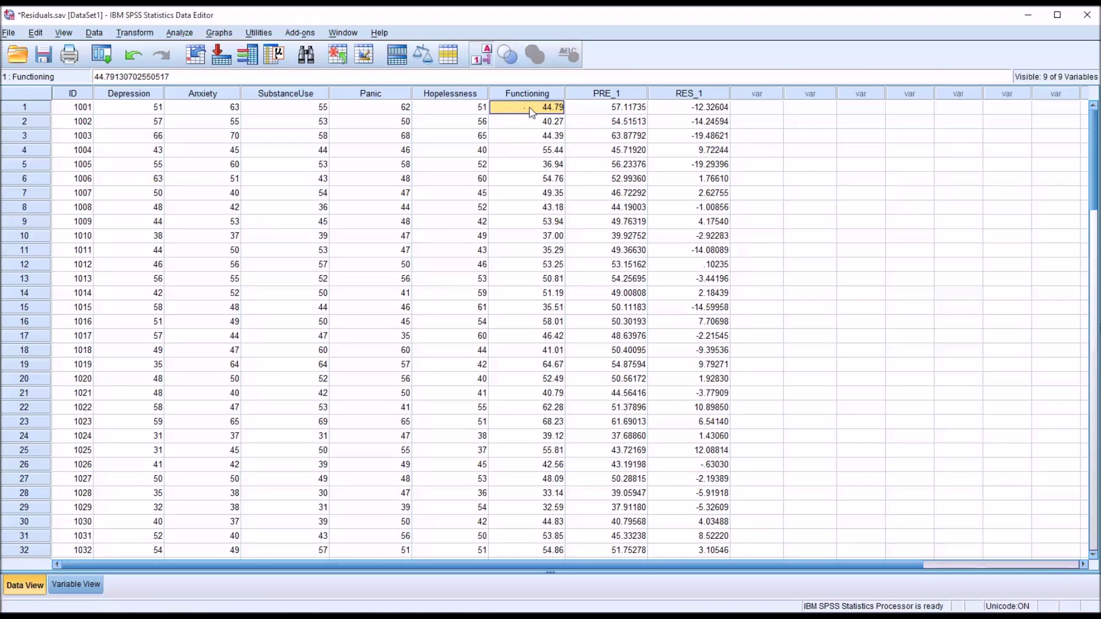
left_click(599, 110)
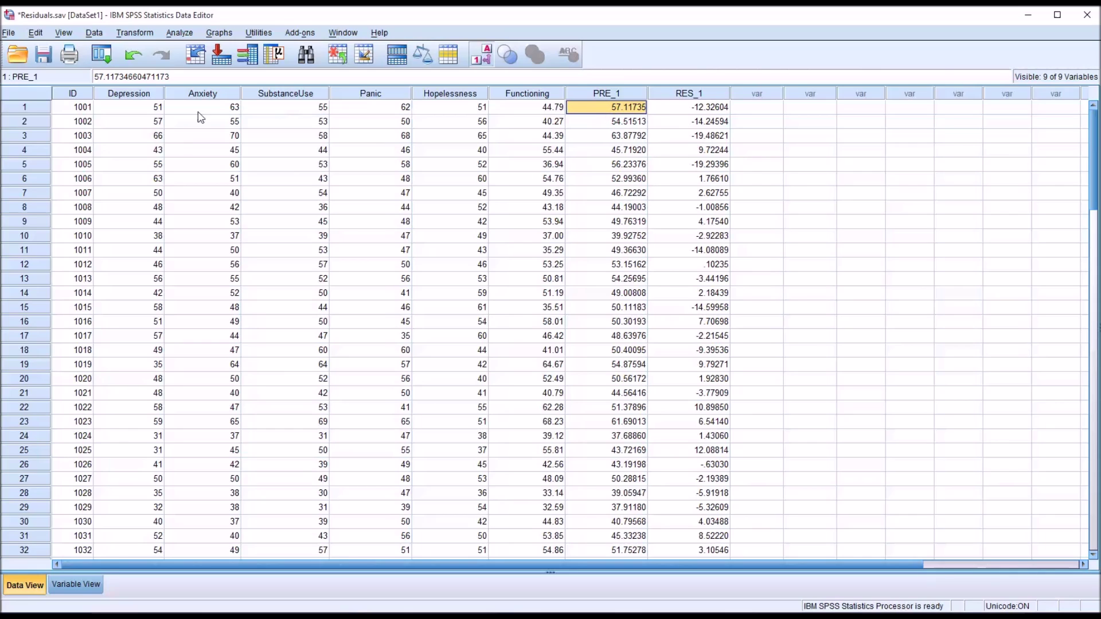
left_click_drag(135, 108, 432, 106)
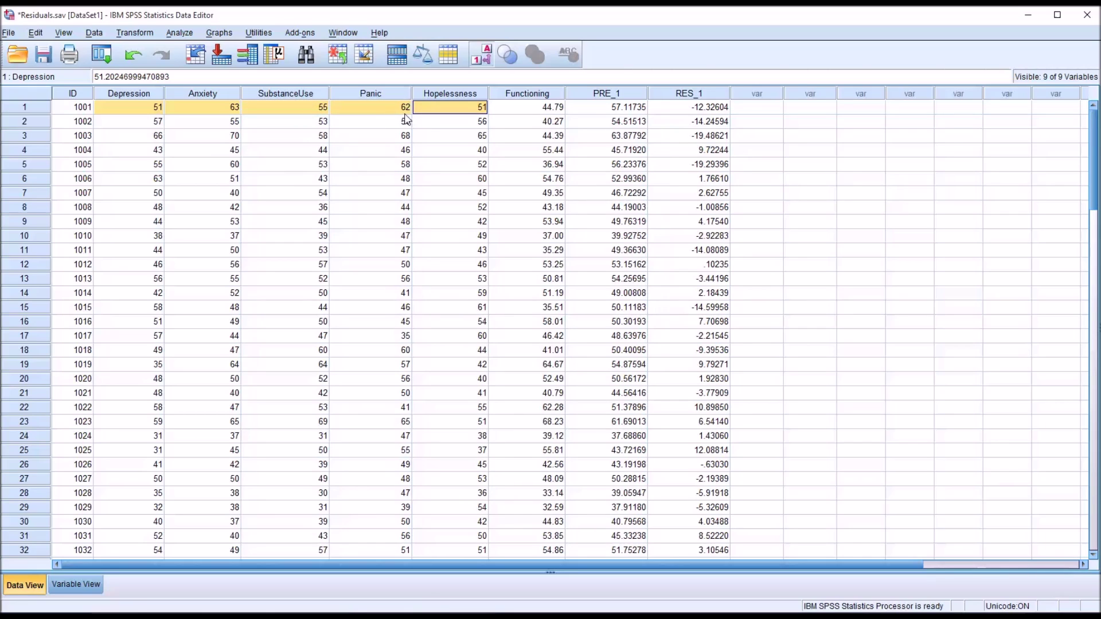
left_click(595, 109)
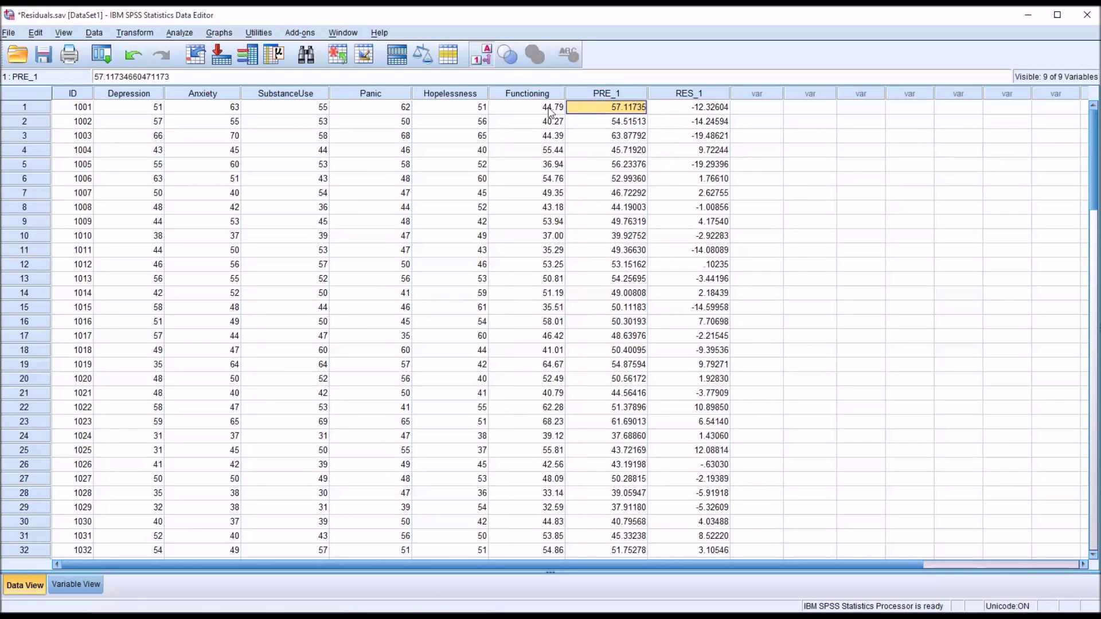
left_click(551, 113)
Recheck the first case's predicted, residual and observed values, then select both PRE_1 and RES_1 columns.
left_click(588, 113)
left_click(686, 110)
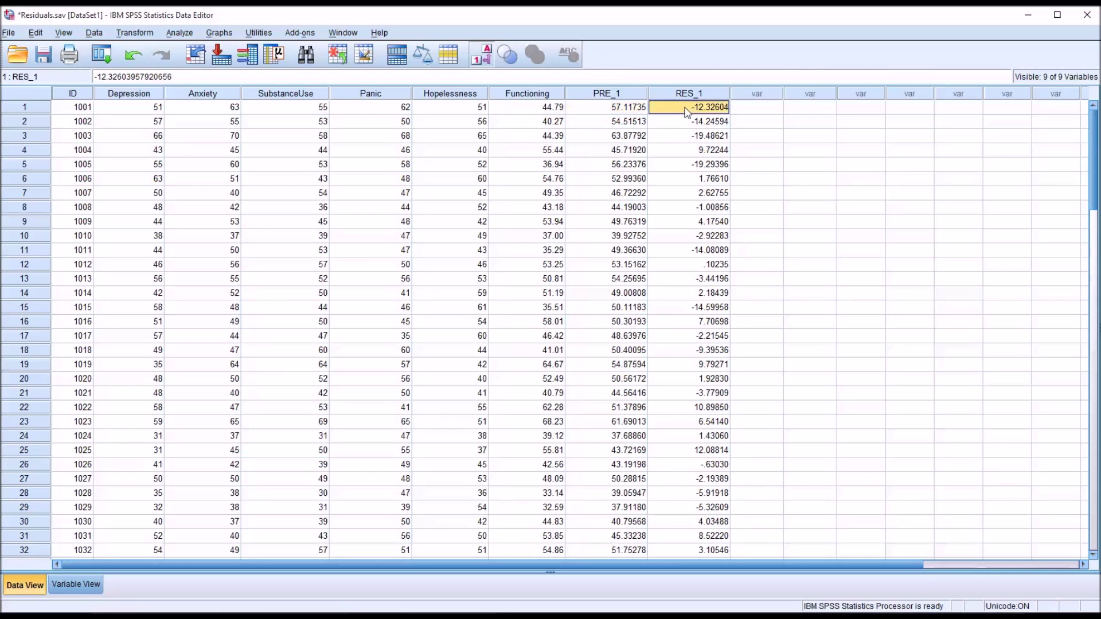
left_click(529, 112)
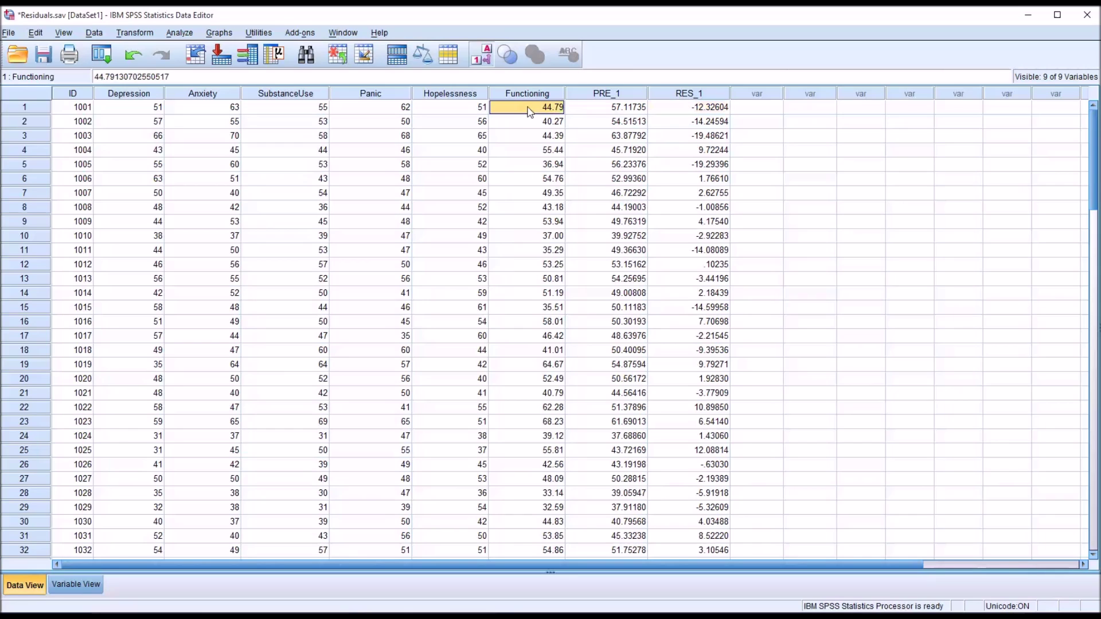
left_click(598, 112)
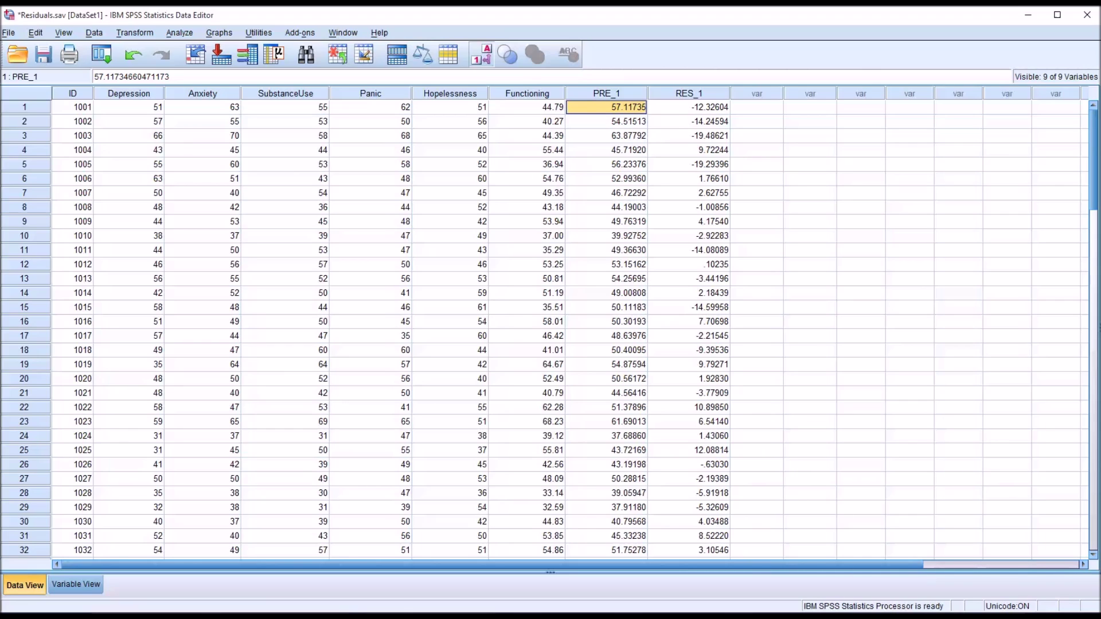
left_click_drag(606, 95, 659, 102)
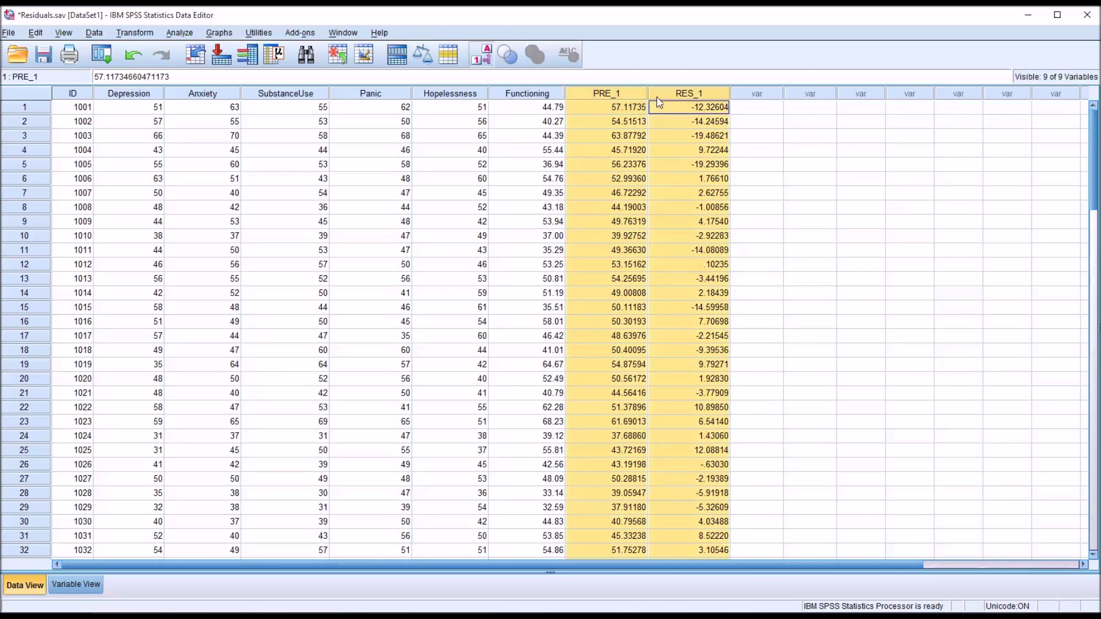
Delete the saved PRE_1 and RES_1 columns and reopen the linear regression setup.
right_click(658, 100)
left_click(670, 150)
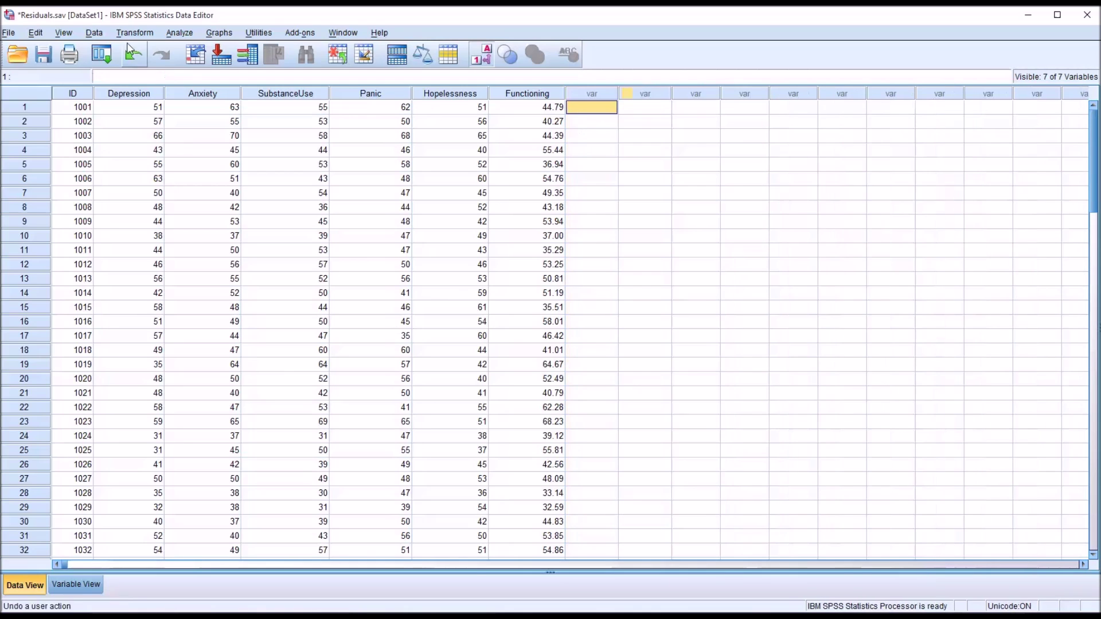
left_click(177, 33)
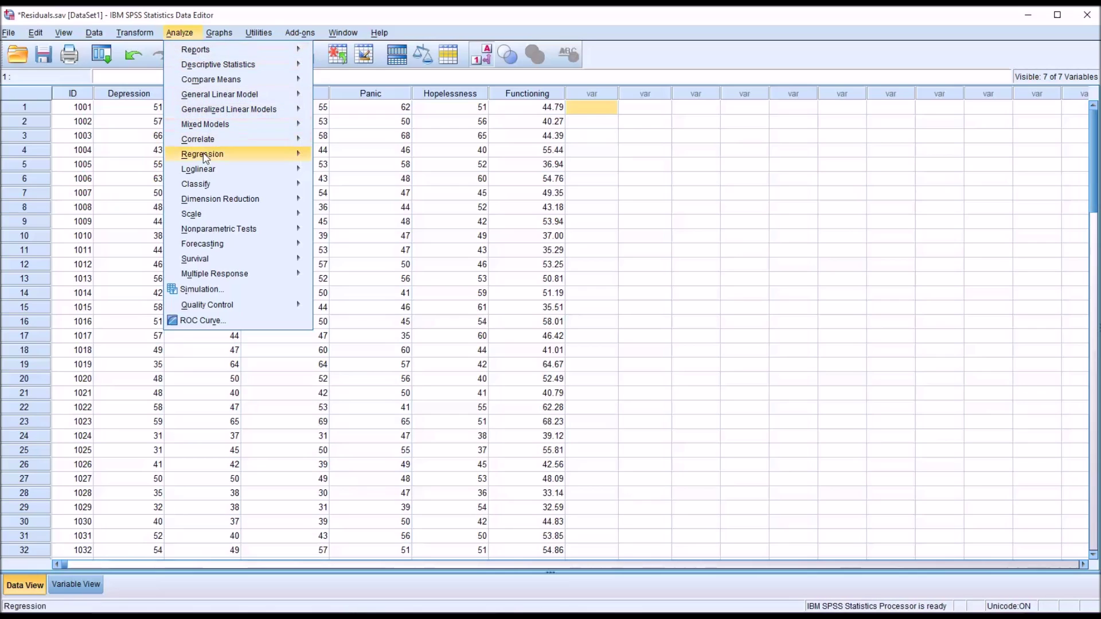
mouse_move(209, 161)
left_click(340, 172)
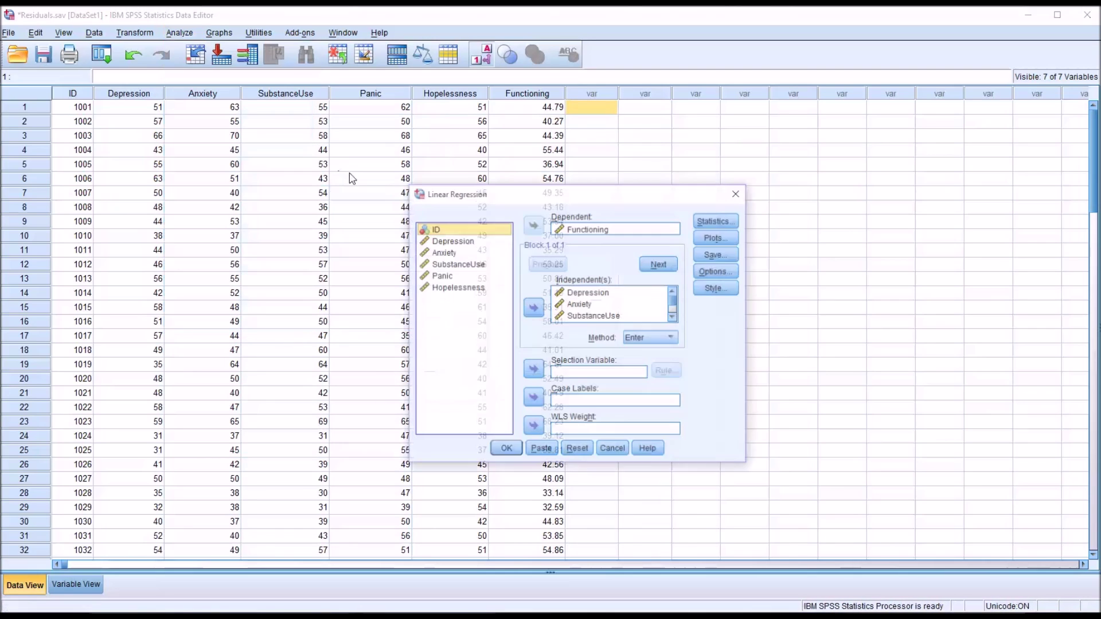
Add standardized predicted values and standardized residuals to the saved variables.
left_click(714, 254)
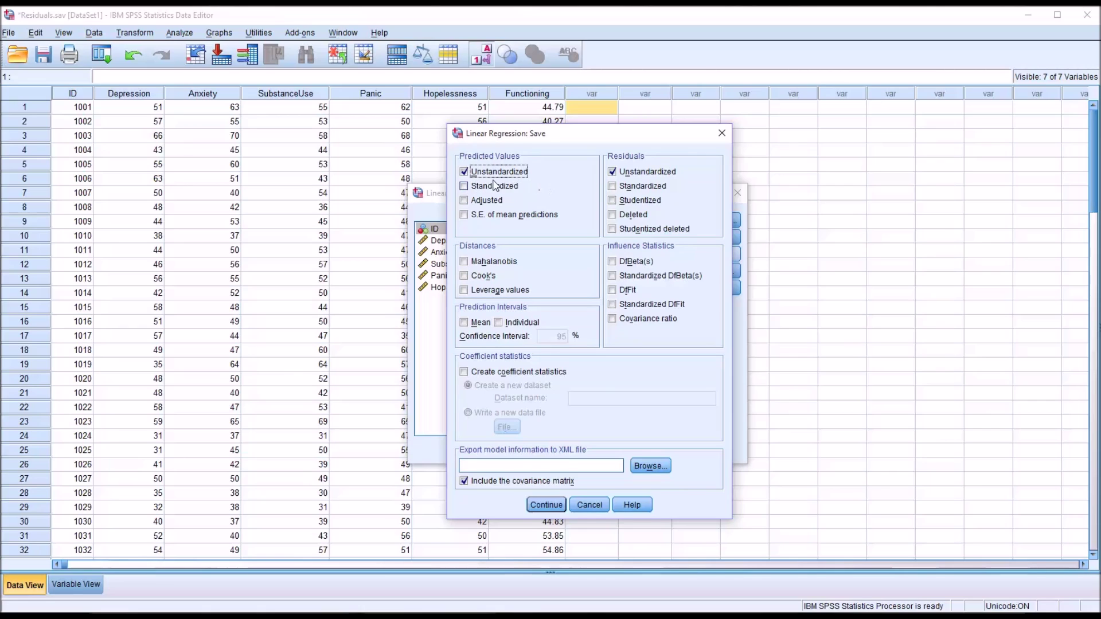
left_click(464, 187)
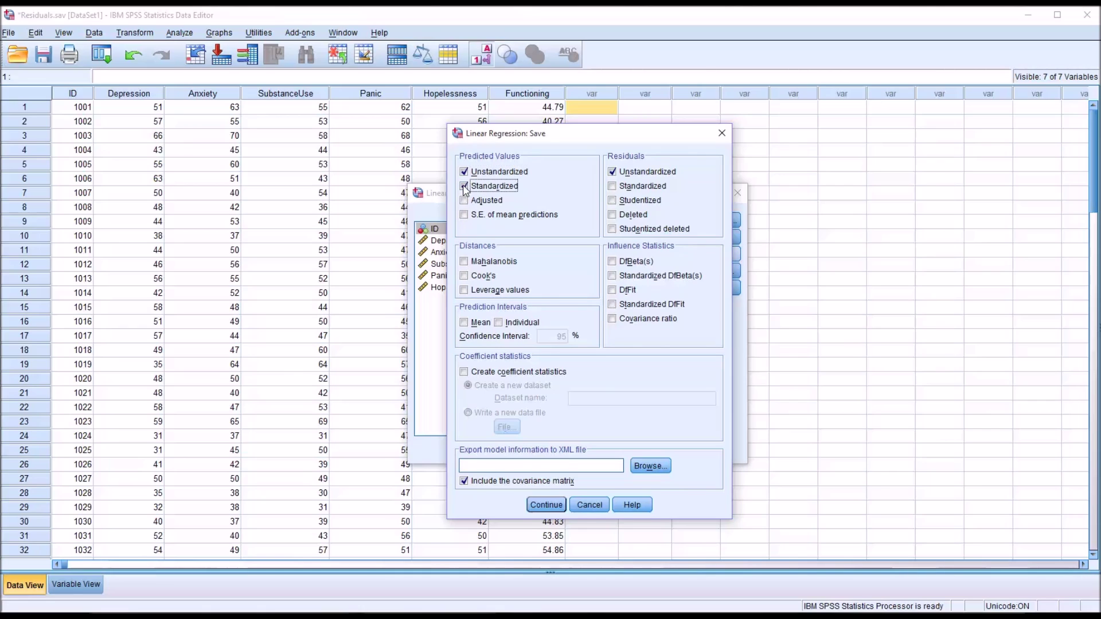
left_click(612, 187)
left_click(548, 506)
Run the regression and return to the data to review the PRE_1, RES_1 and ZPR_1 columns.
left_click(506, 450)
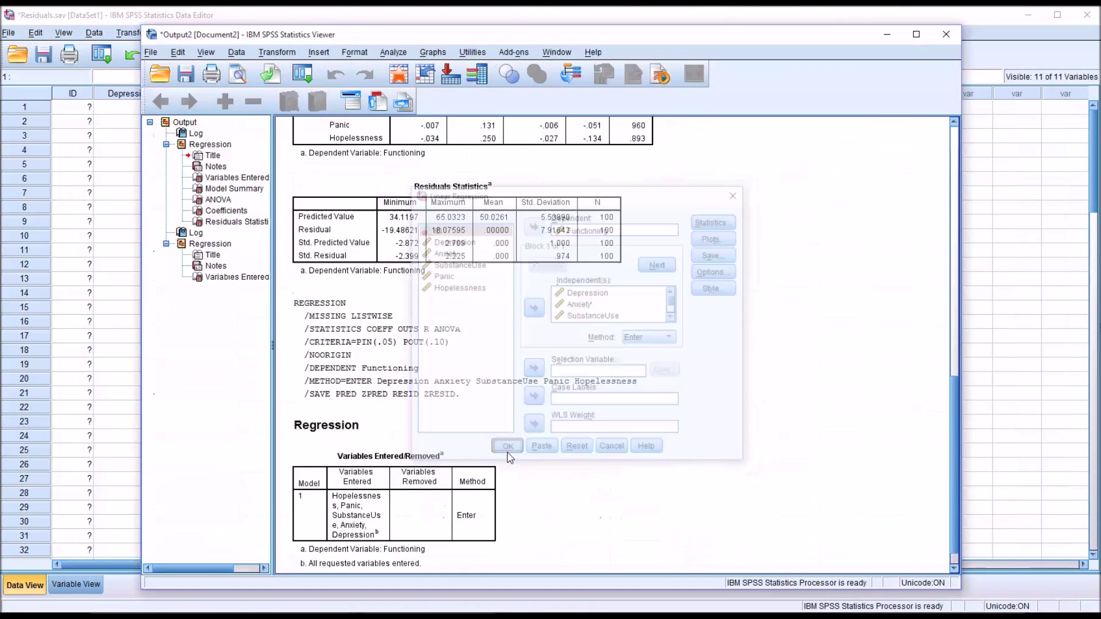
left_click(737, 22)
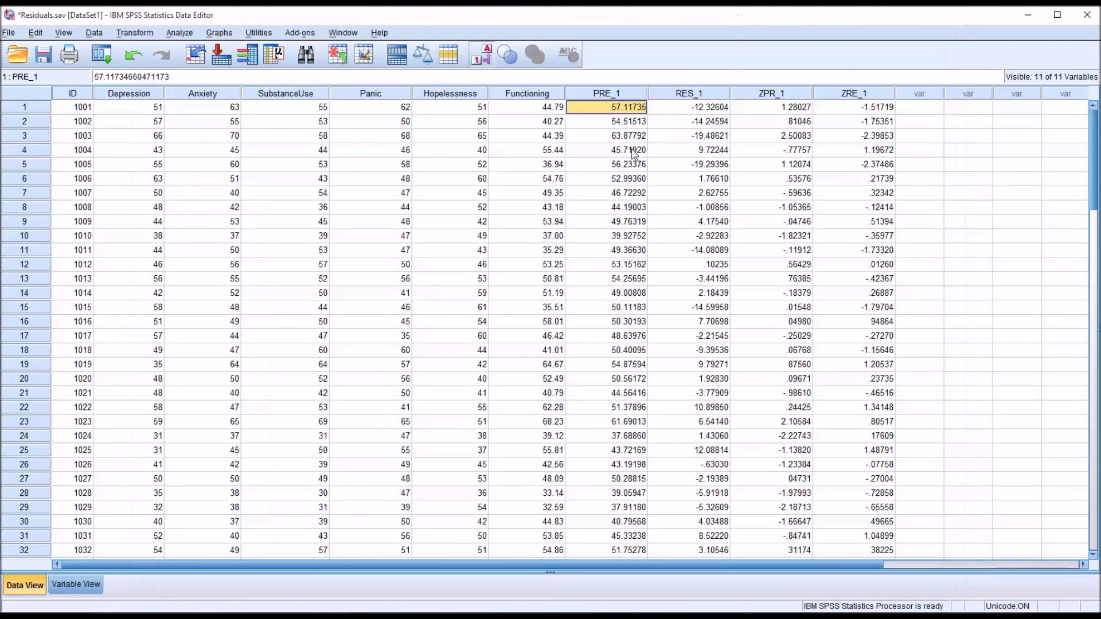
left_click(603, 95)
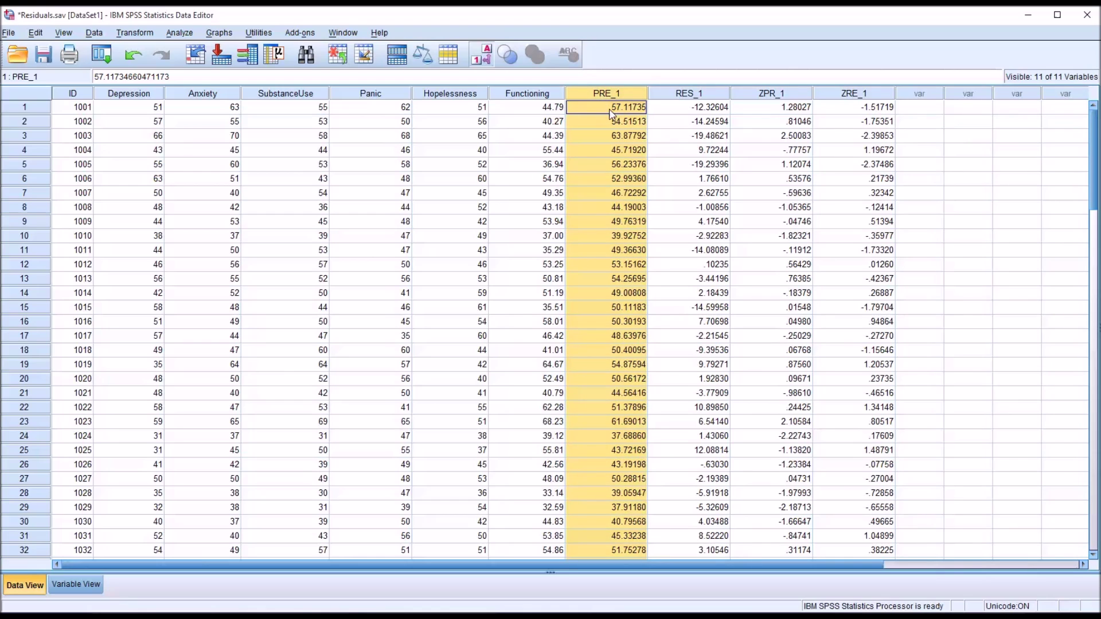
left_click(690, 96)
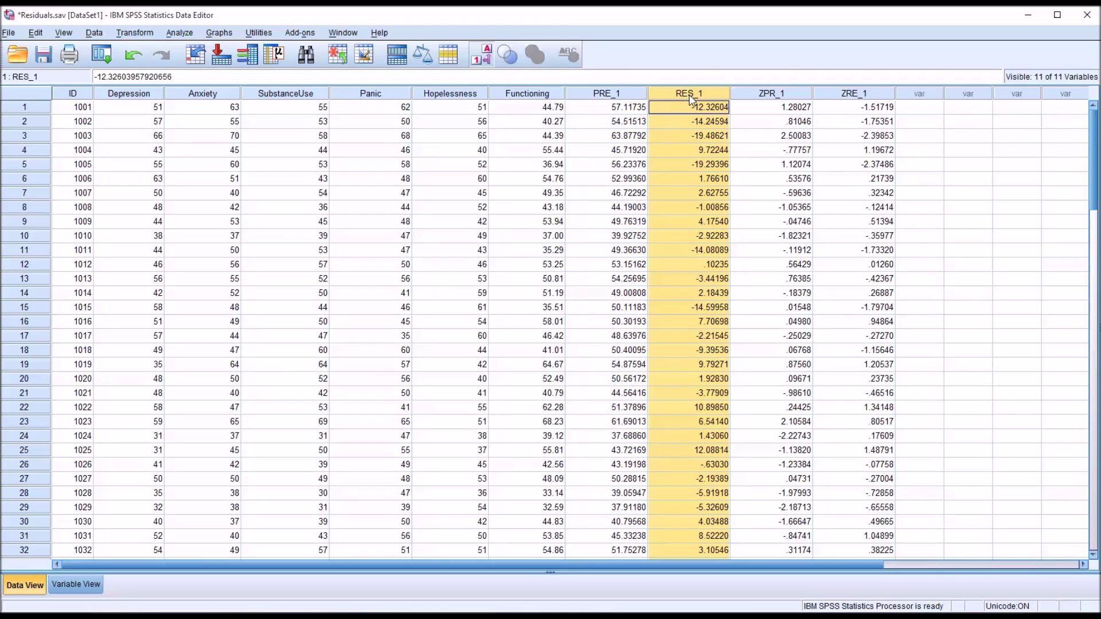
left_click(769, 97)
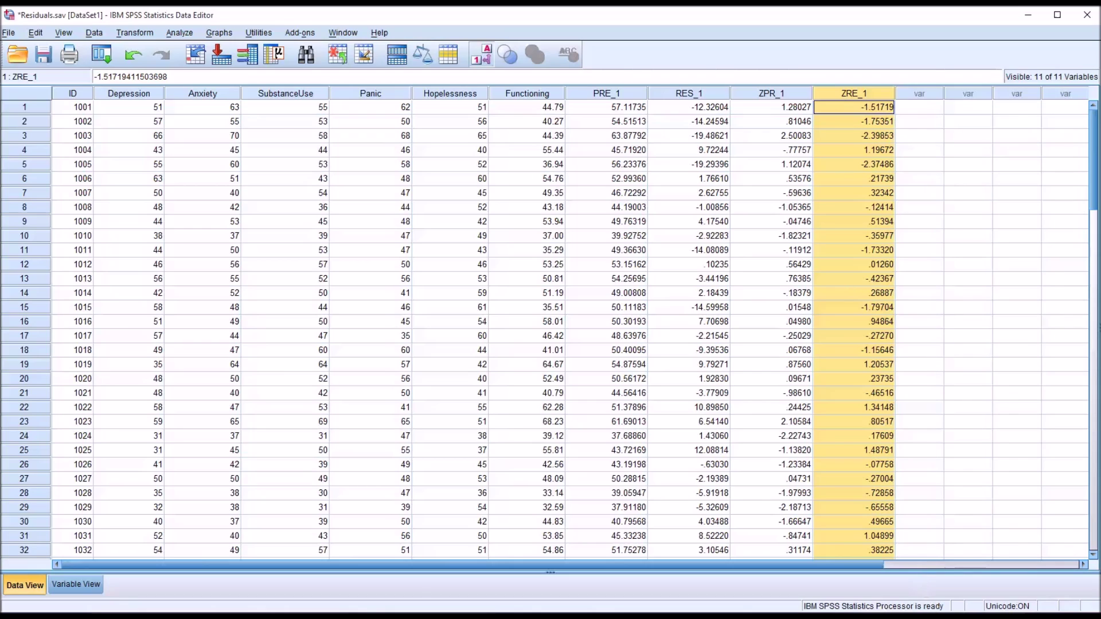
Step through PRE_1, RES_1, ZPR_1 and ZRE_1, comparing the standardized ZRE_1 and ZPR_1 columns.
left_click(607, 97)
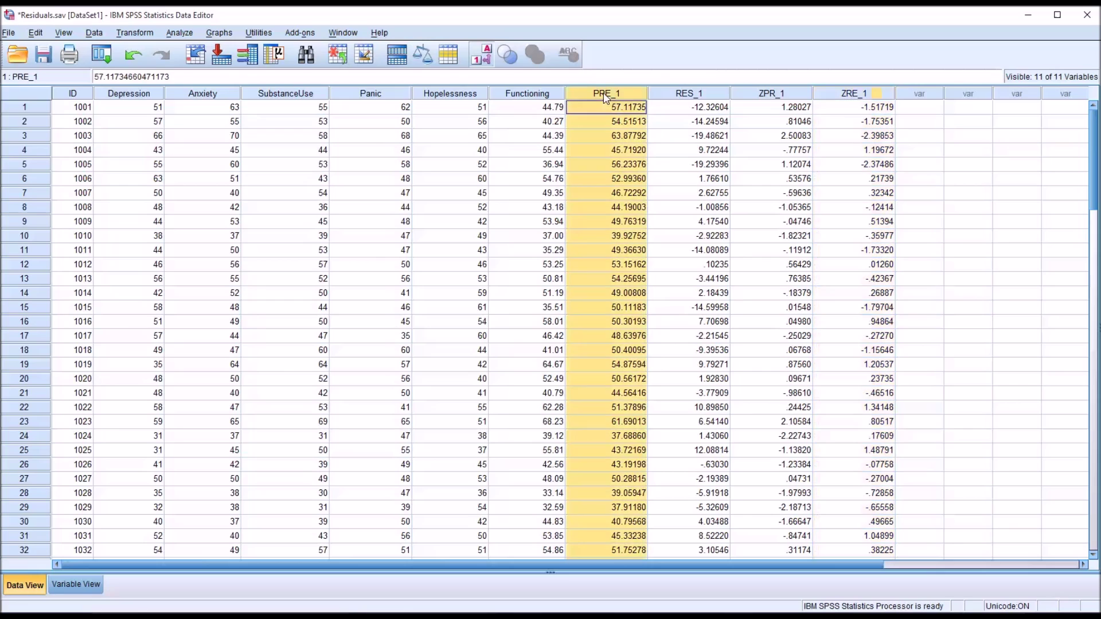
left_click(667, 96)
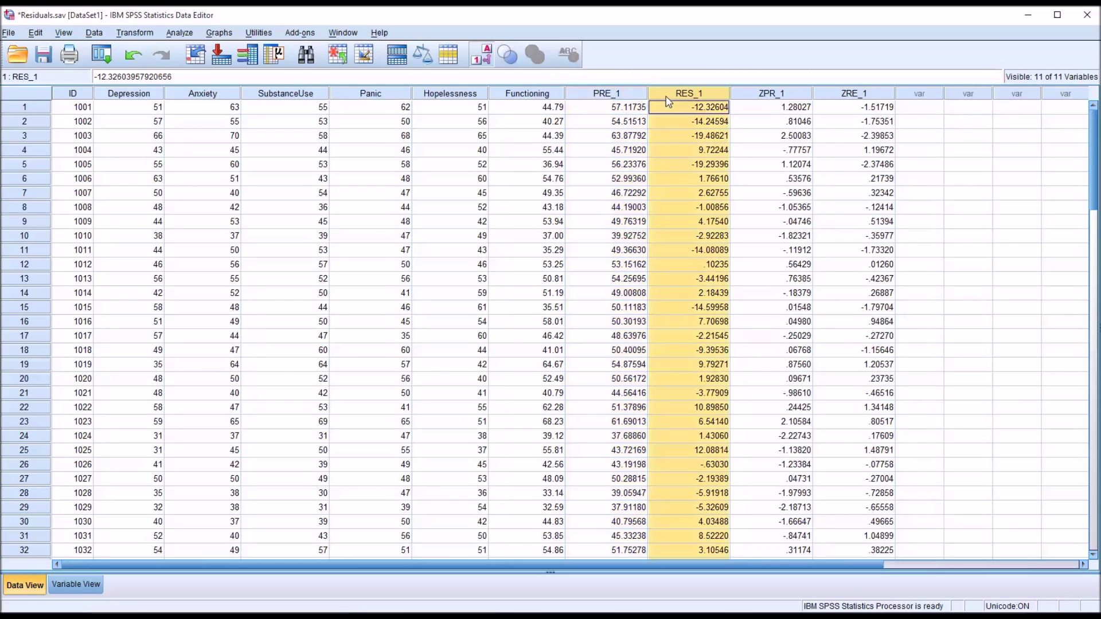
left_click(767, 94)
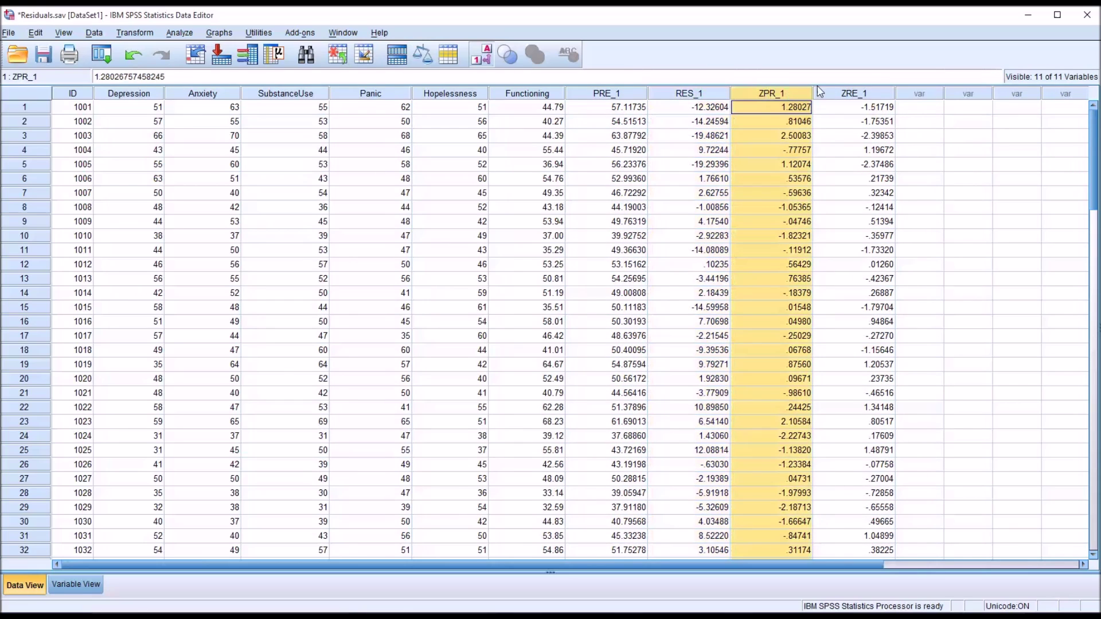
left_click(840, 96)
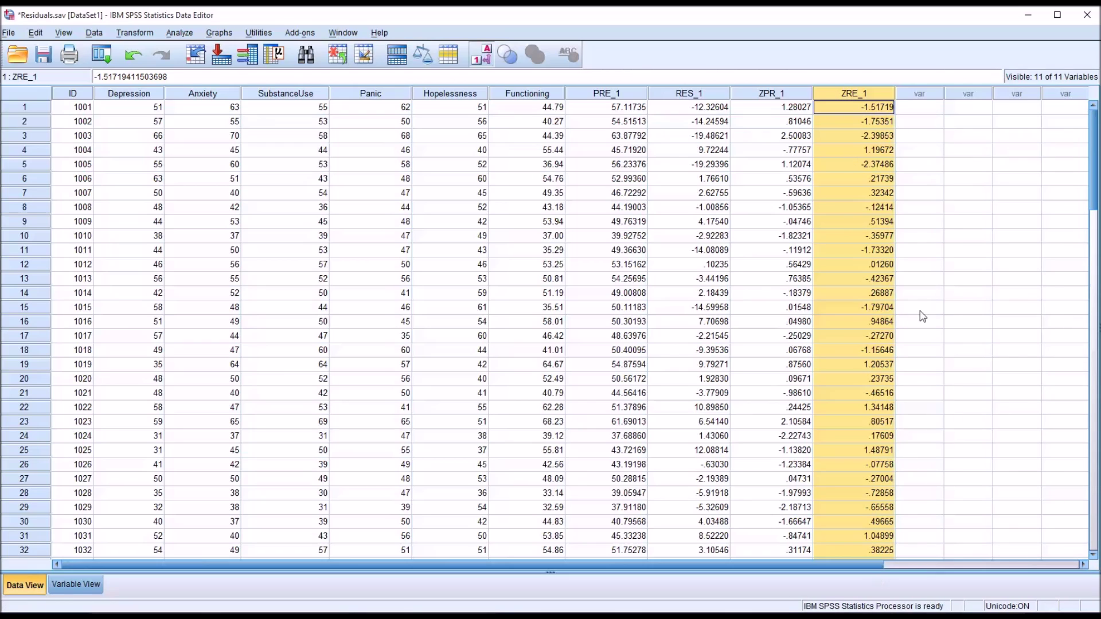
left_click(916, 109)
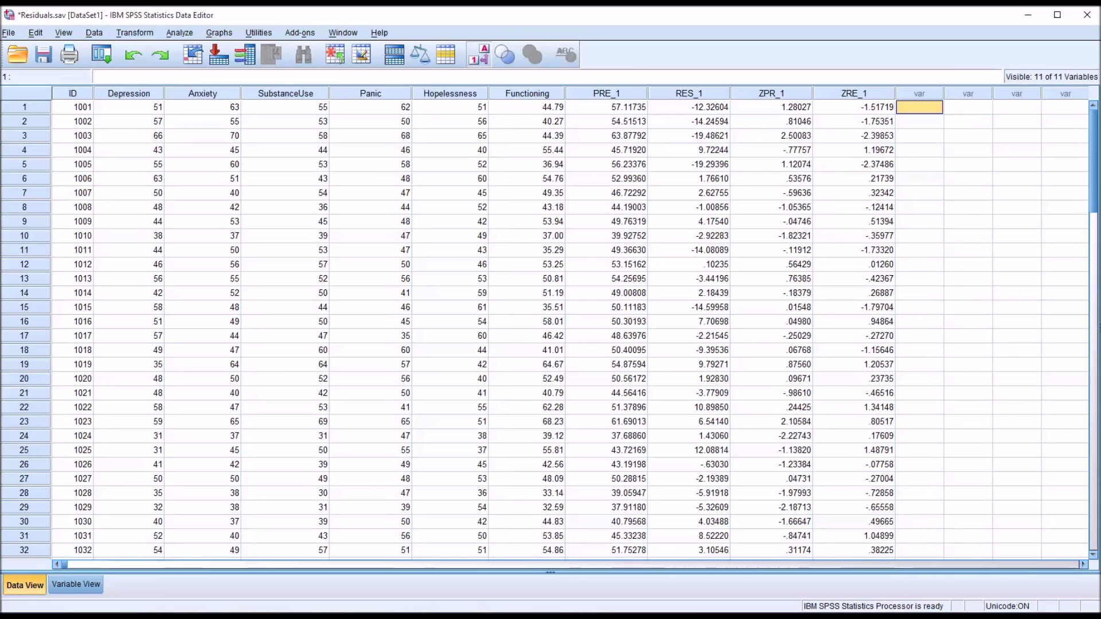
left_click(855, 93)
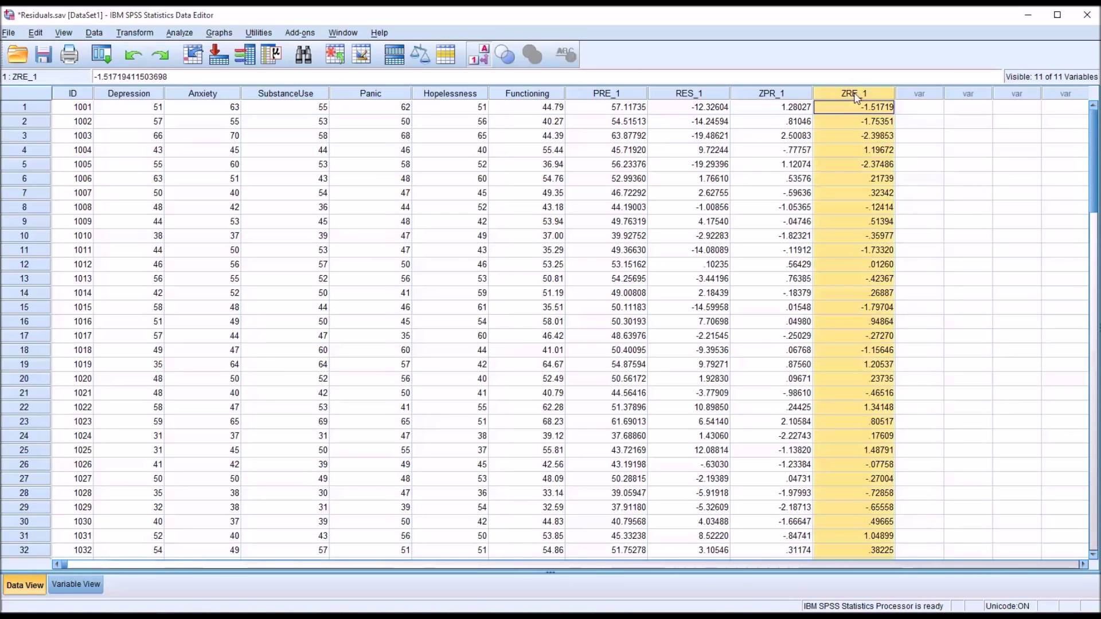
left_click(770, 95)
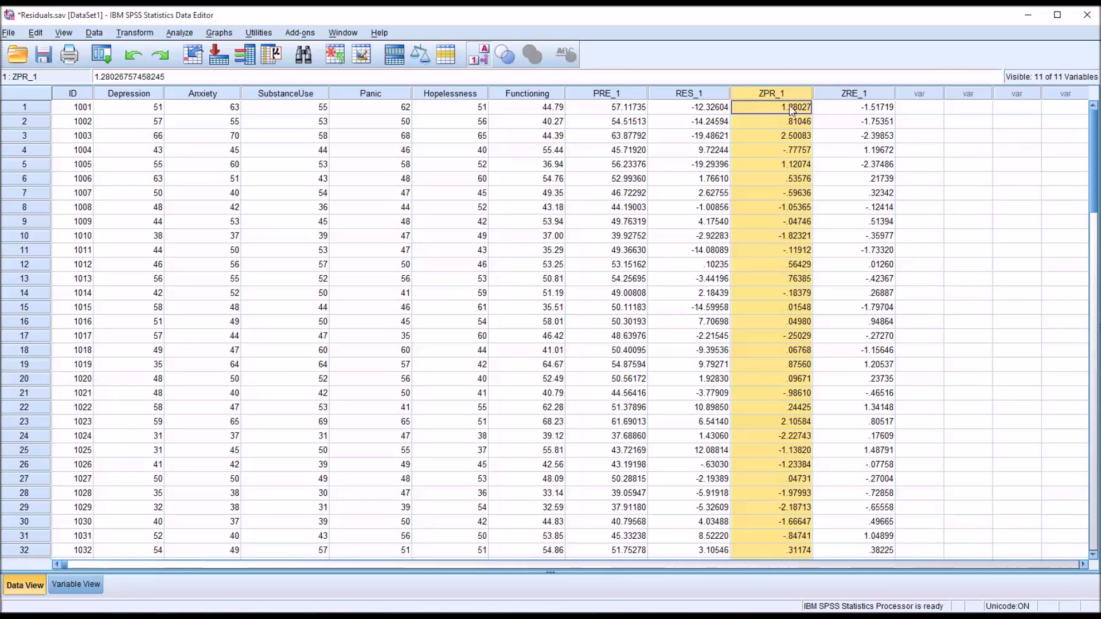
left_click(911, 112)
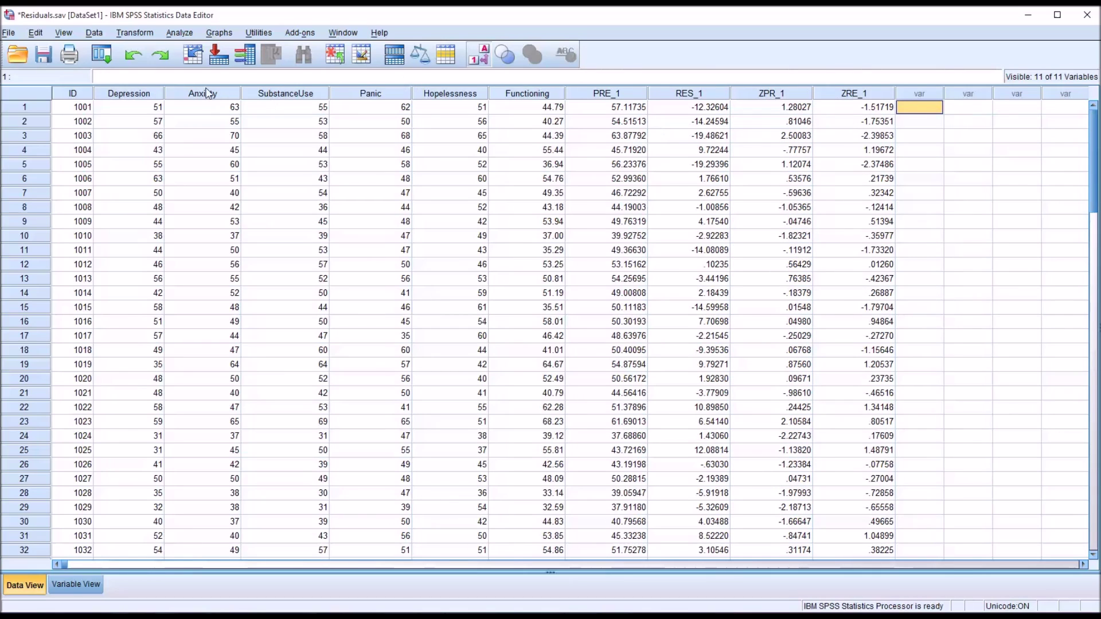
Reopen Linear Regression, glancing at the Statistics options without changing them.
left_click(179, 33)
mouse_move(218, 155)
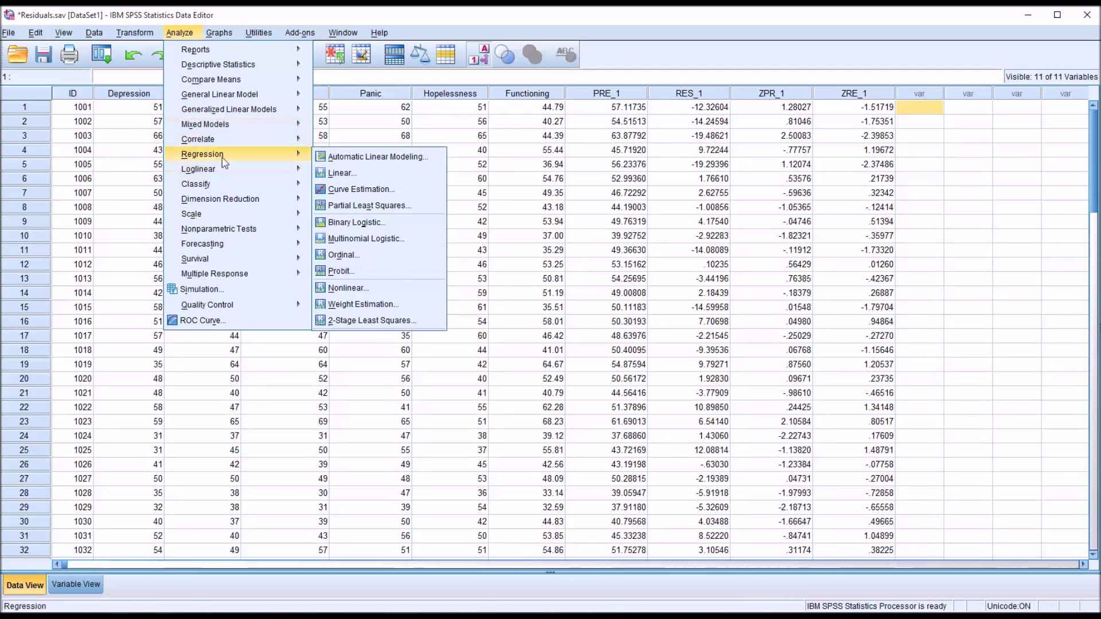
left_click(338, 174)
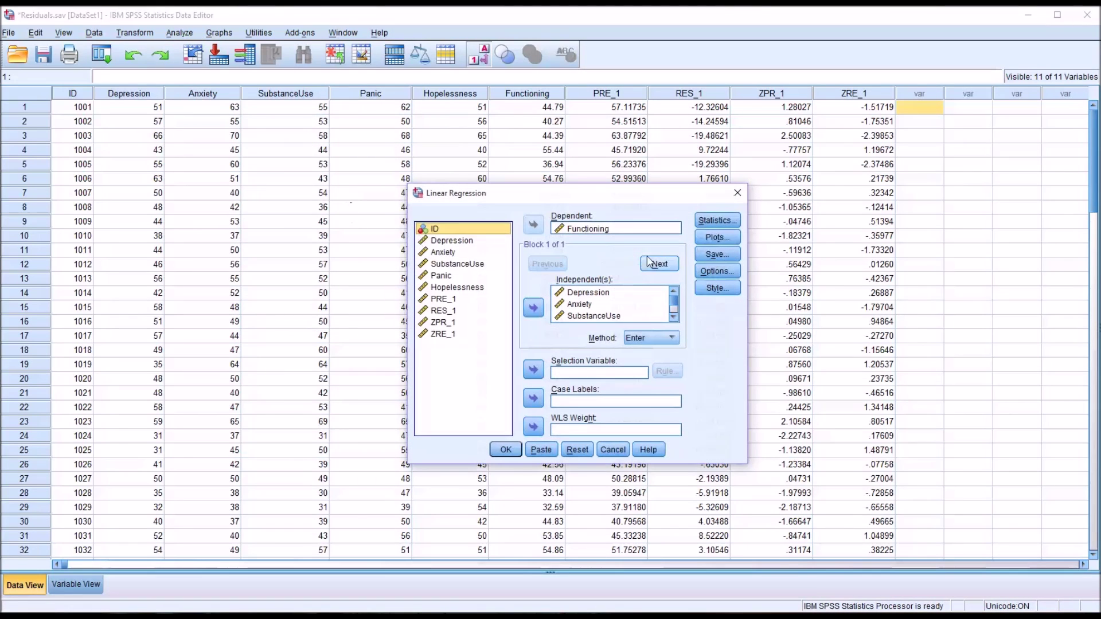
left_click(717, 220)
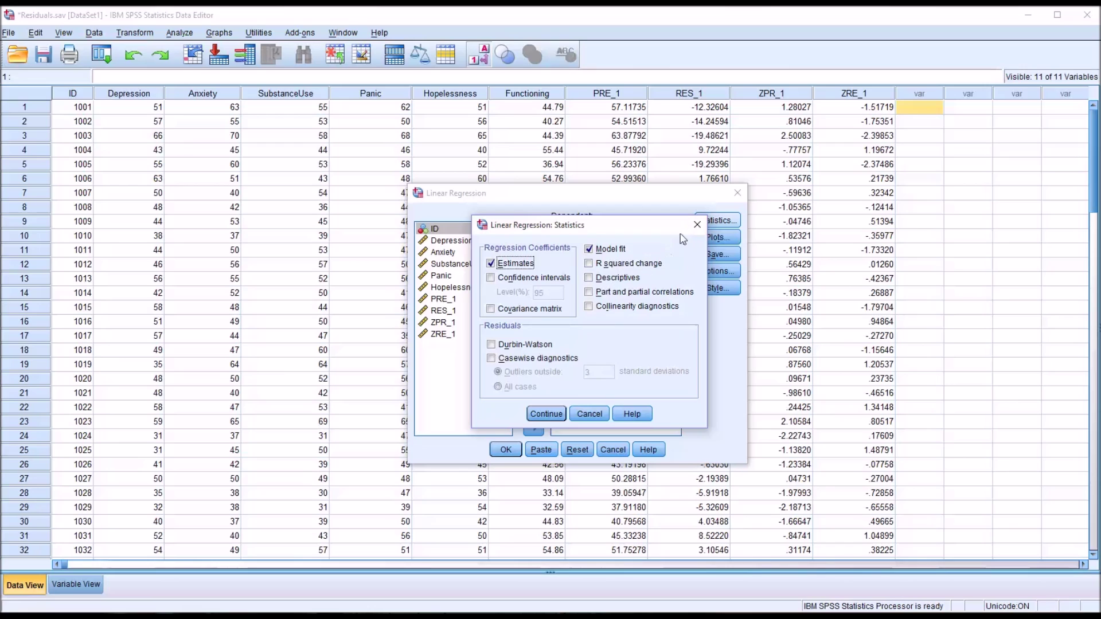
left_click(697, 225)
Untick all four unstandardized and standardized predicted value and residual save options, then open Plots.
left_click(701, 259)
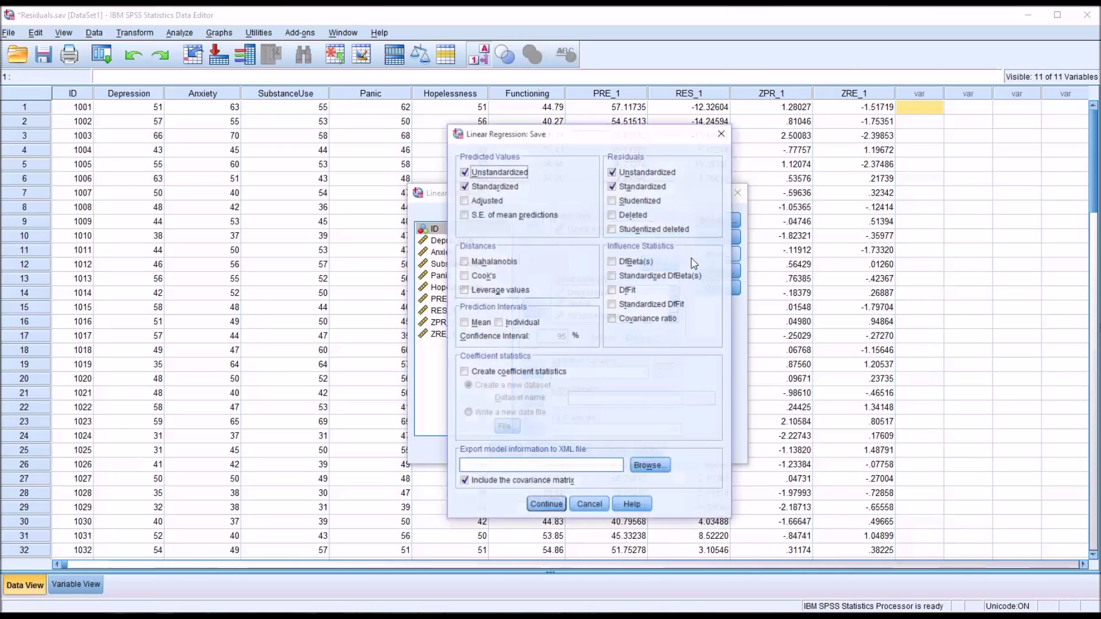
left_click(612, 187)
left_click(612, 172)
left_click(464, 186)
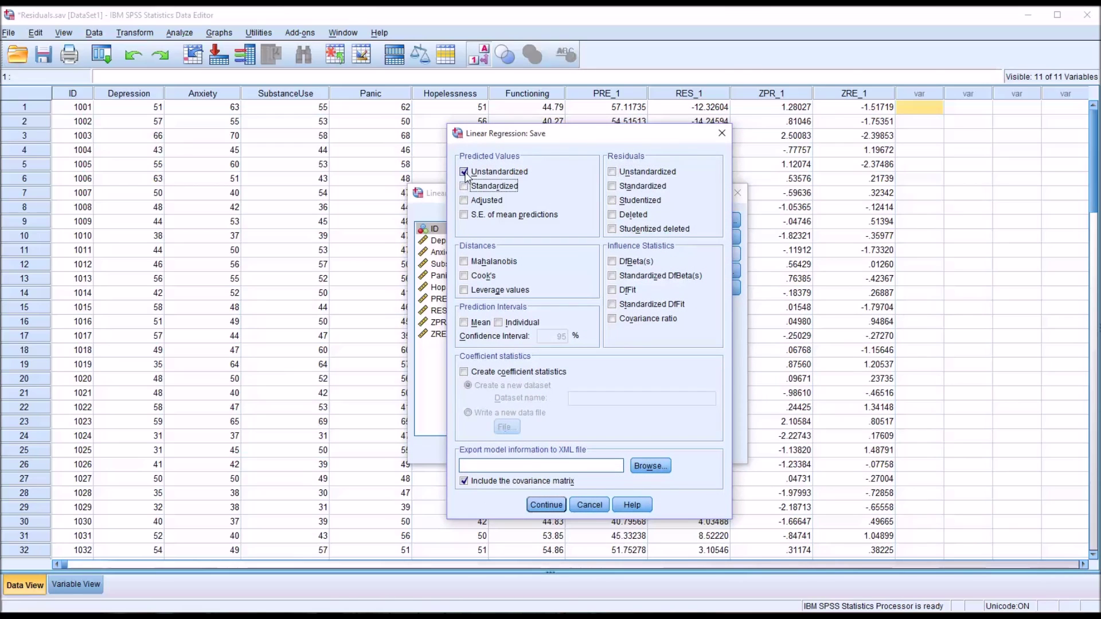
left_click(464, 172)
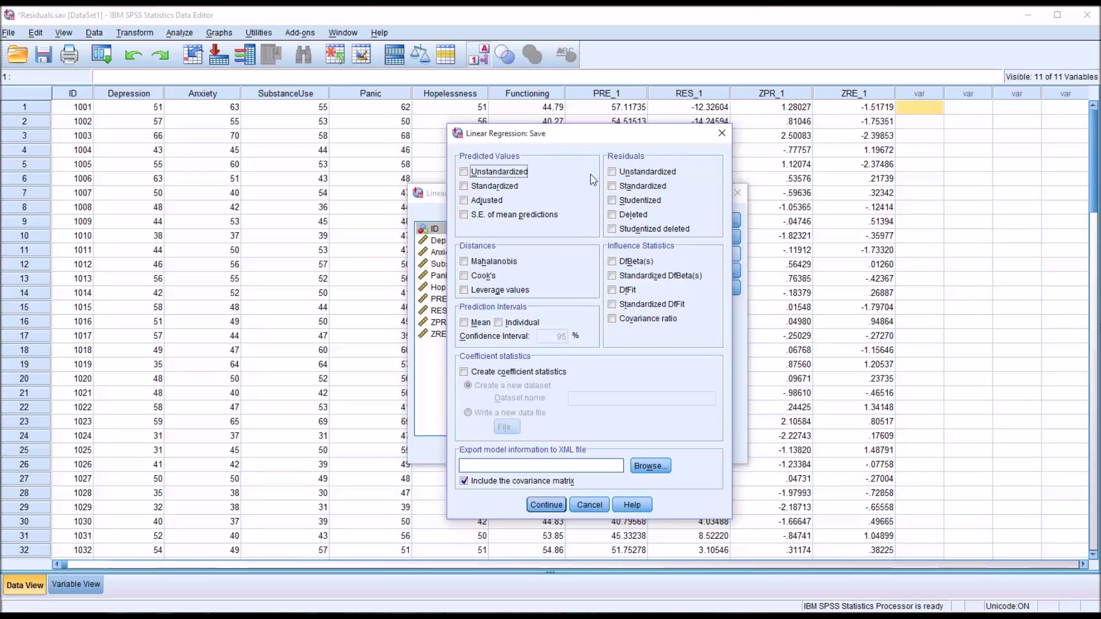
left_click(548, 506)
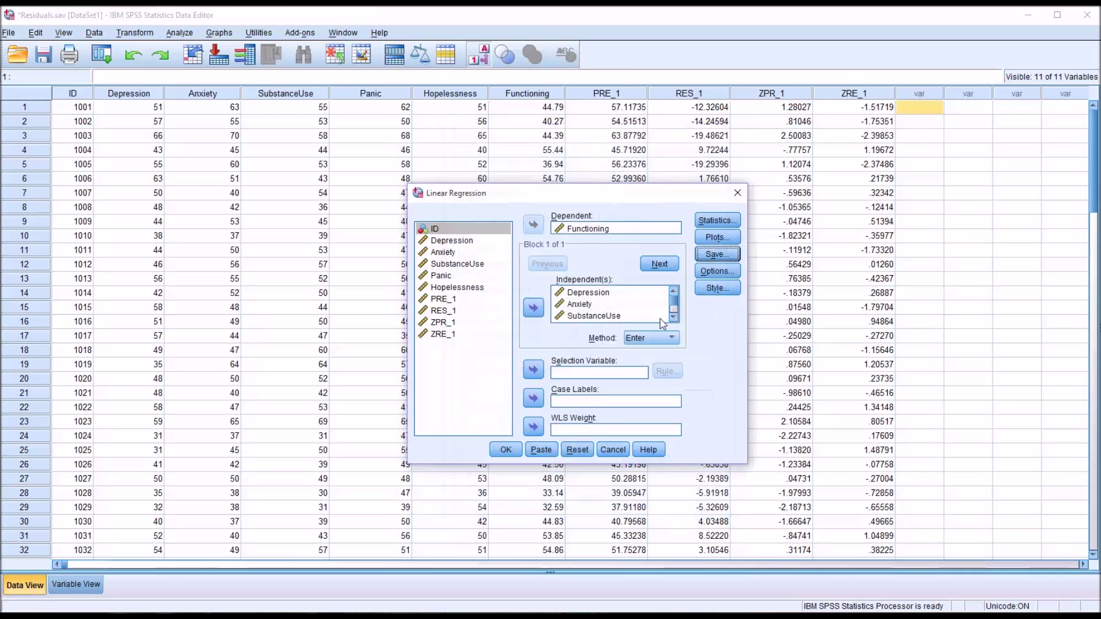
left_click(709, 239)
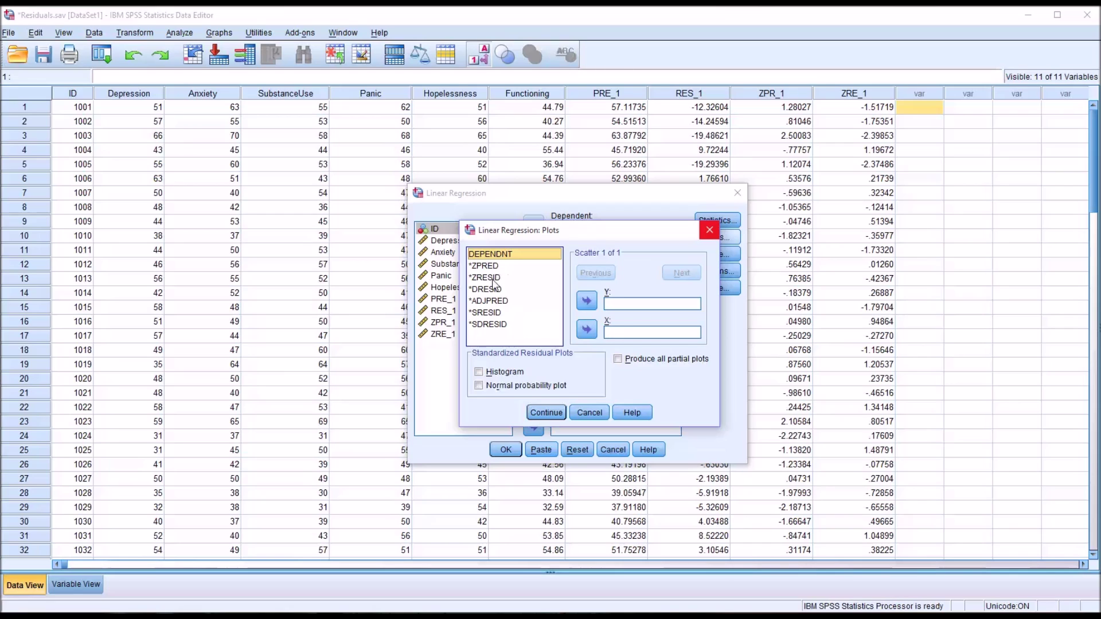
Plot *ZRESID on the Y axis against *ZPRED on the X axis and rerun the regression.
left_click_drag(486, 278, 618, 308)
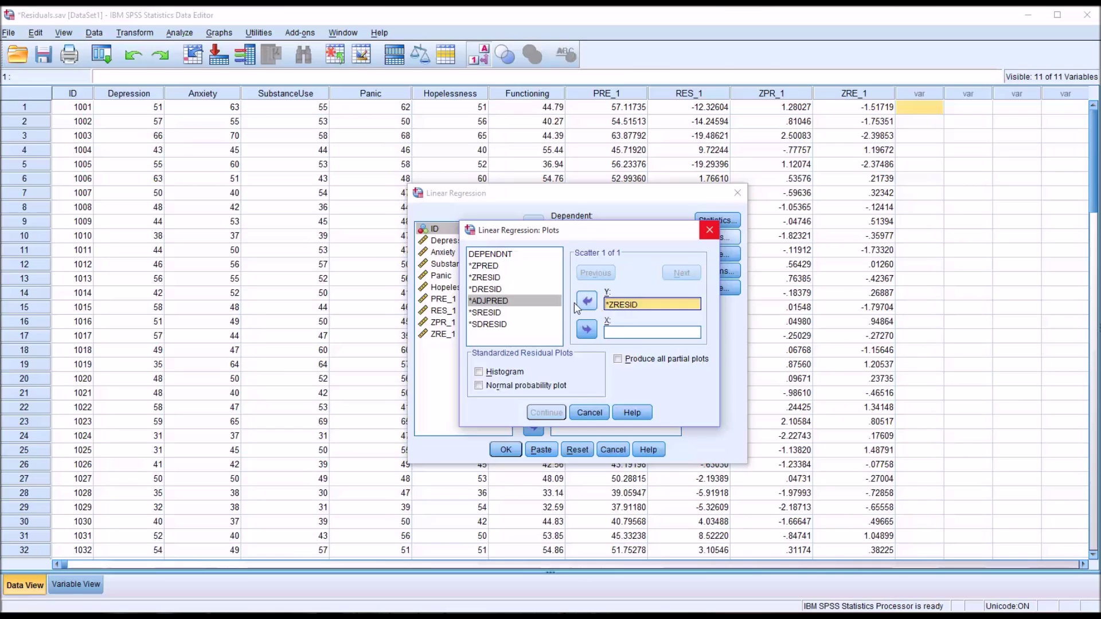
left_click_drag(485, 266, 619, 335)
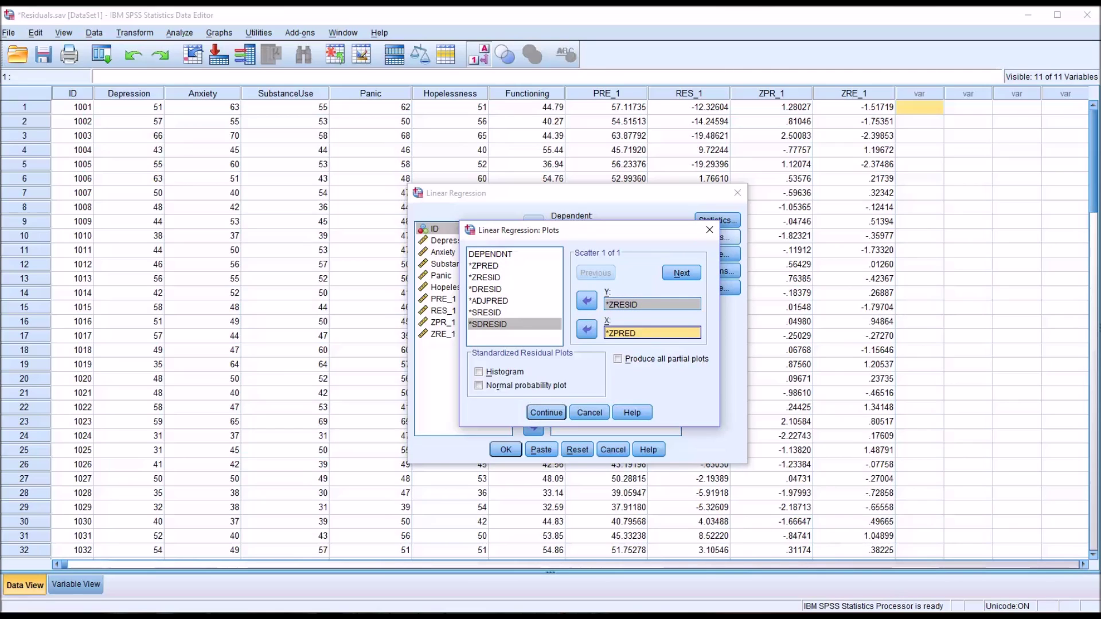
left_click(546, 412)
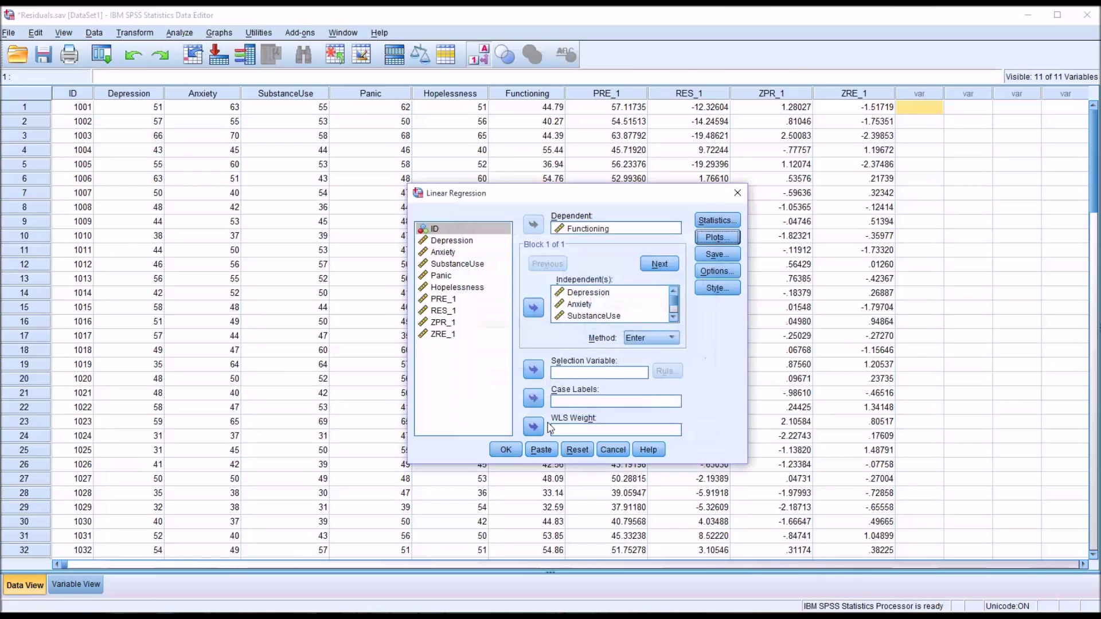
left_click(506, 451)
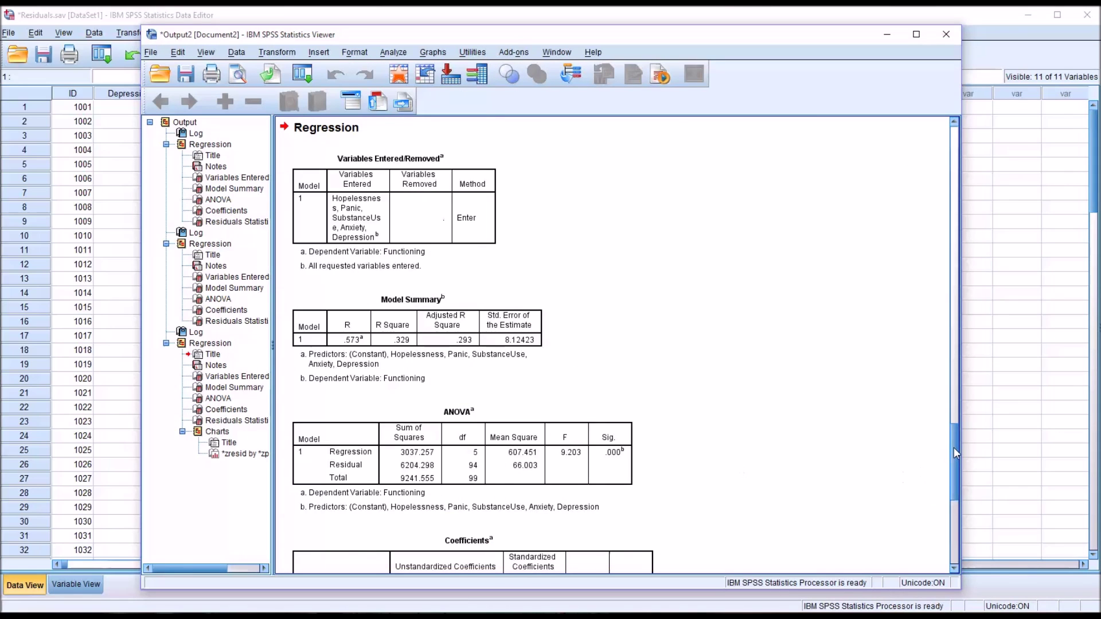
Scroll to and inspect the *ZRESID by *ZPRED scatterplot, then bring the data grid forward.
left_click_drag(954, 448, 955, 525)
left_click(694, 521)
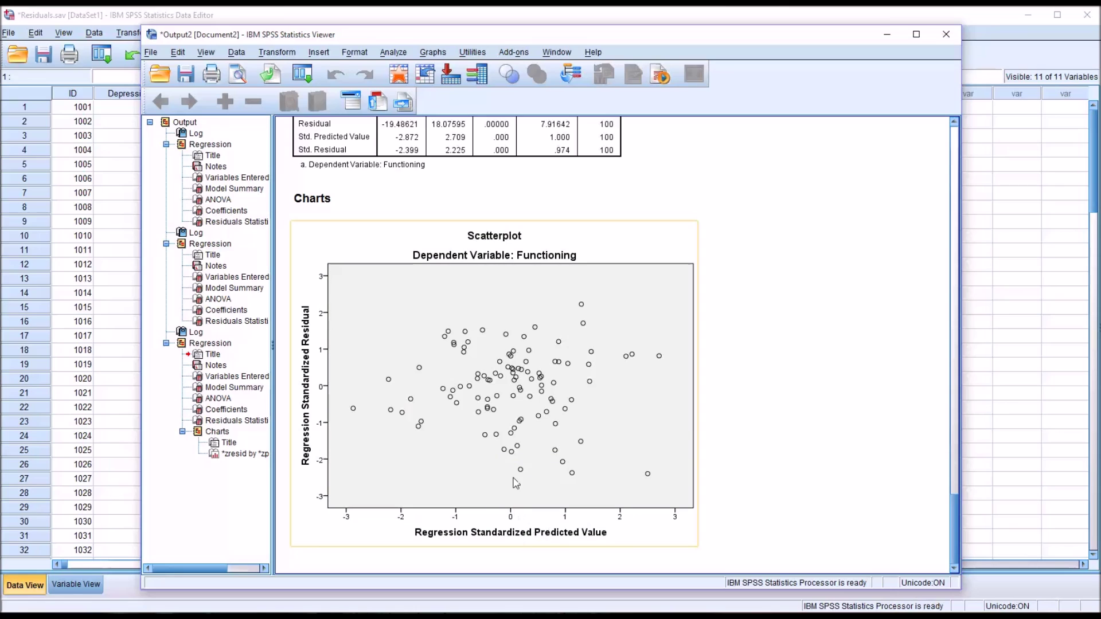
left_click(754, 512)
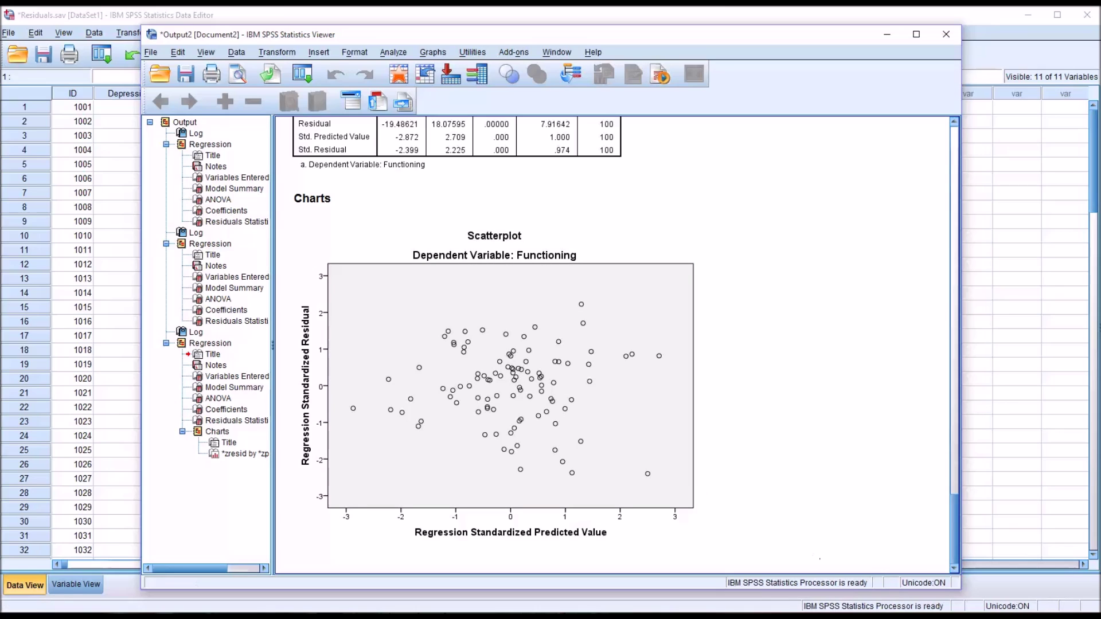
left_click(643, 496)
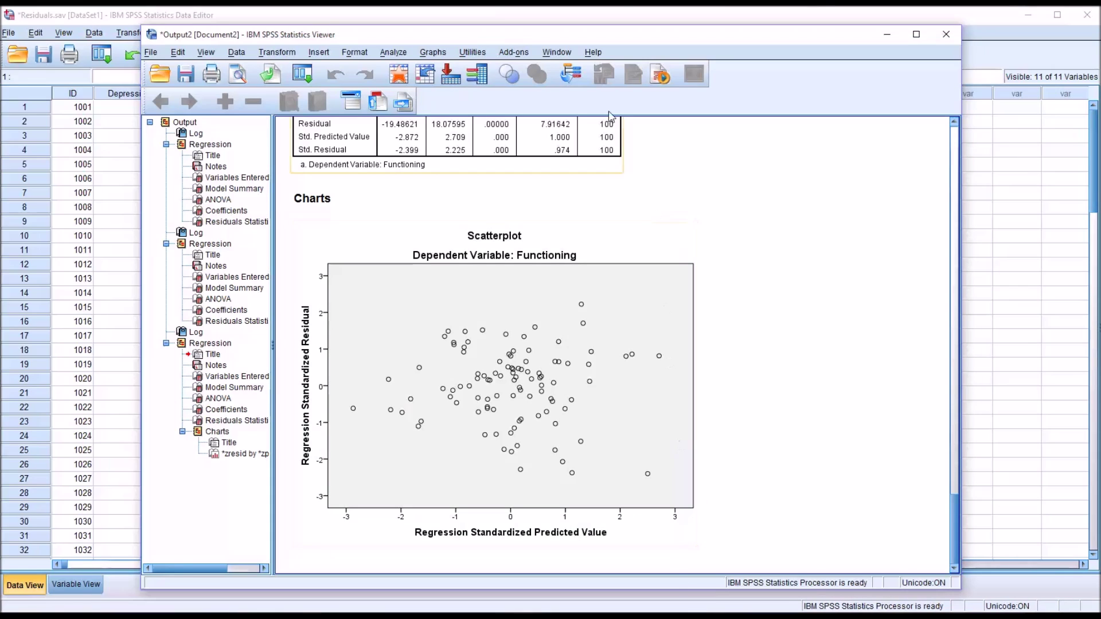
left_click(586, 21)
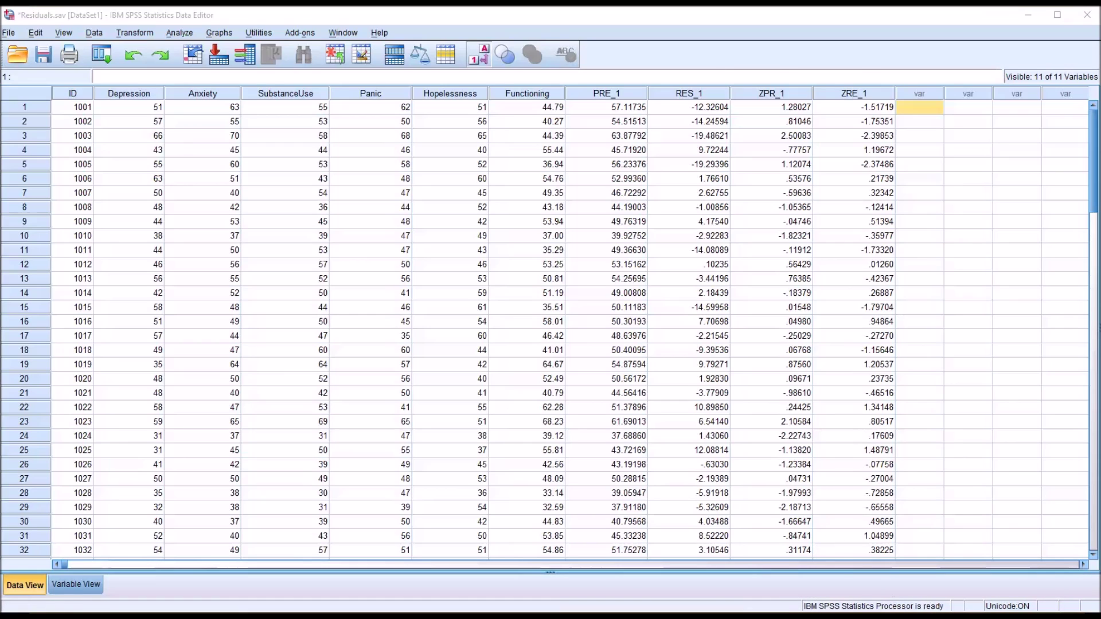
Reopen Linear Regression and tick Normal probability plot in the Plots options.
left_click(179, 34)
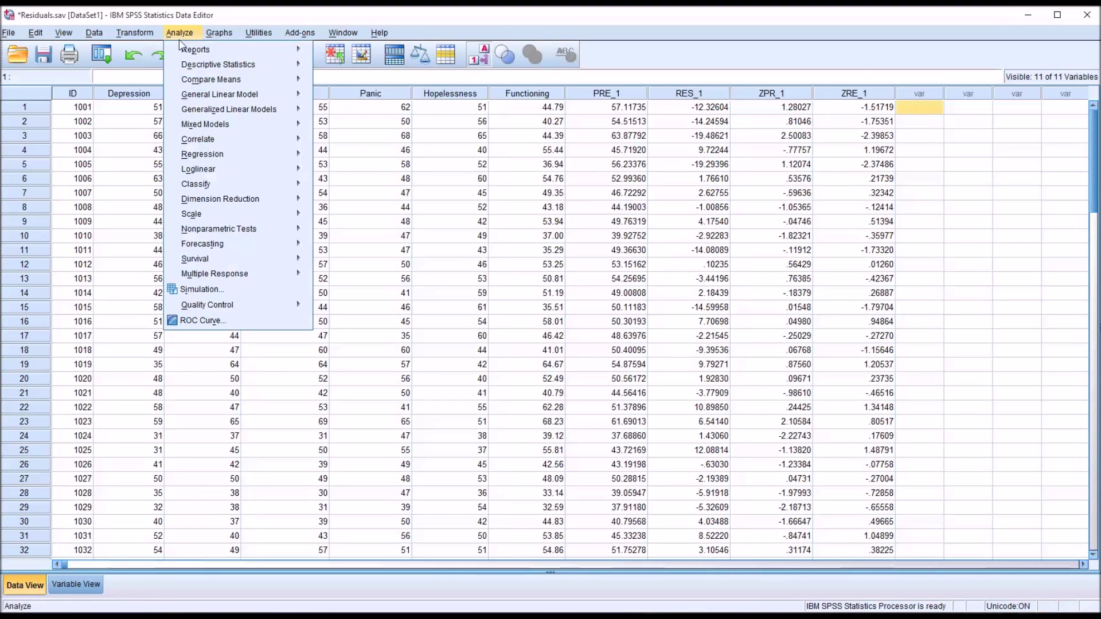
mouse_move(213, 160)
left_click(336, 172)
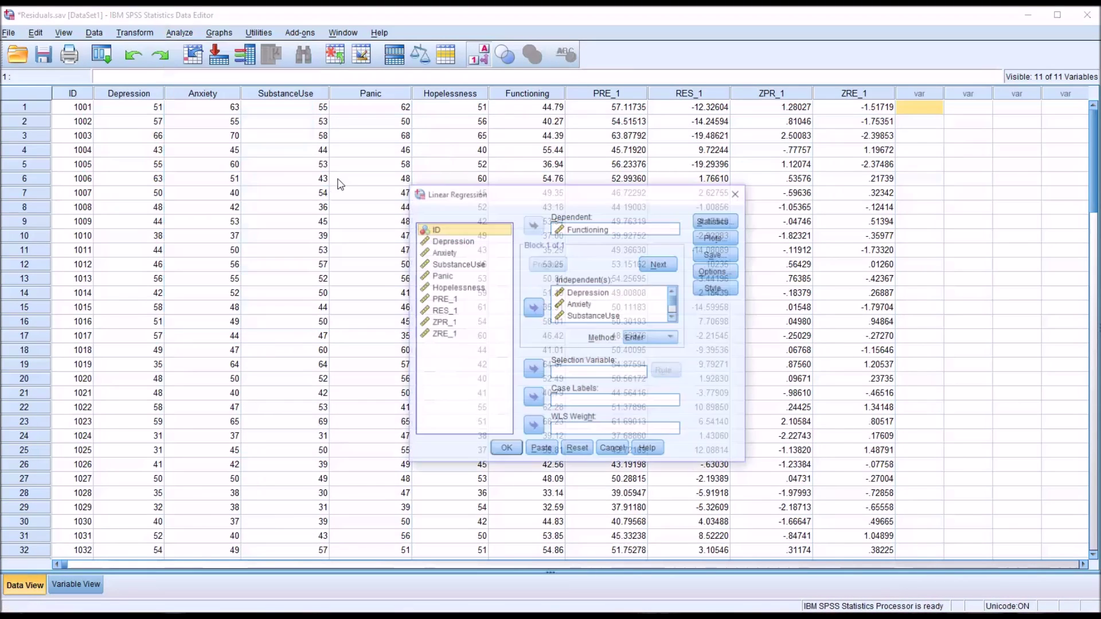
left_click(715, 237)
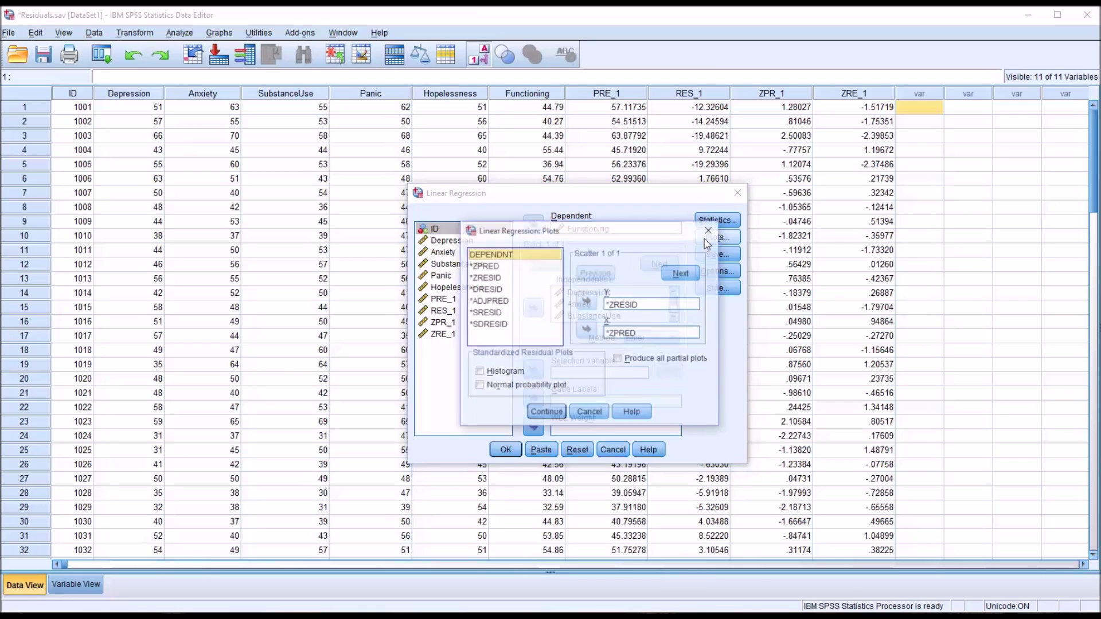
left_click(479, 387)
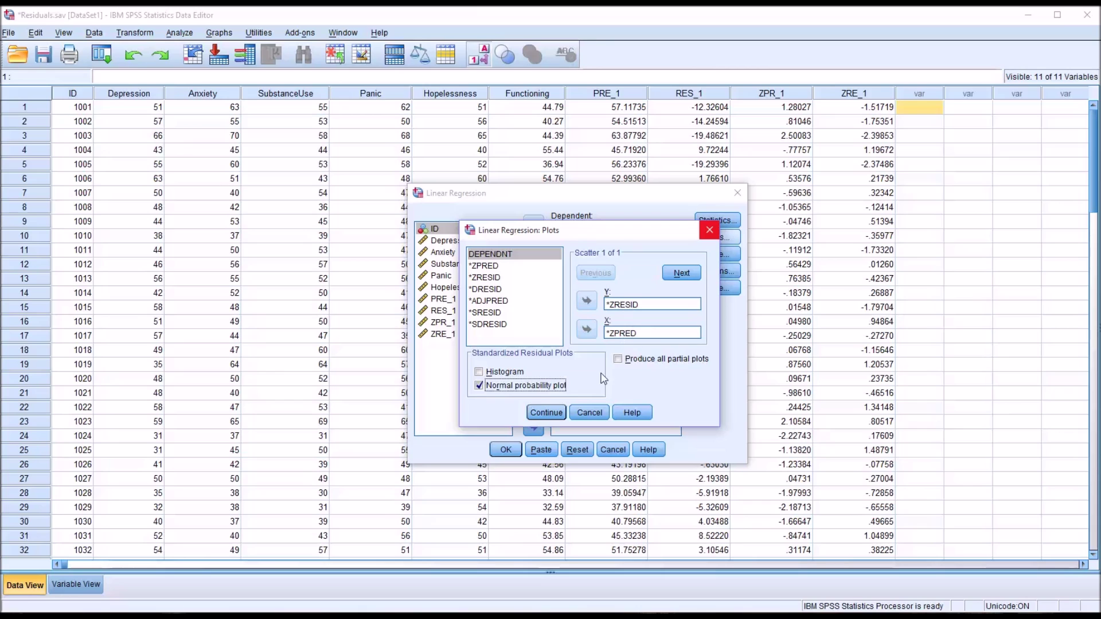
left_click(547, 413)
Run the regression and inspect the residual scatterplot and the new Normal P-P plot.
left_click(505, 450)
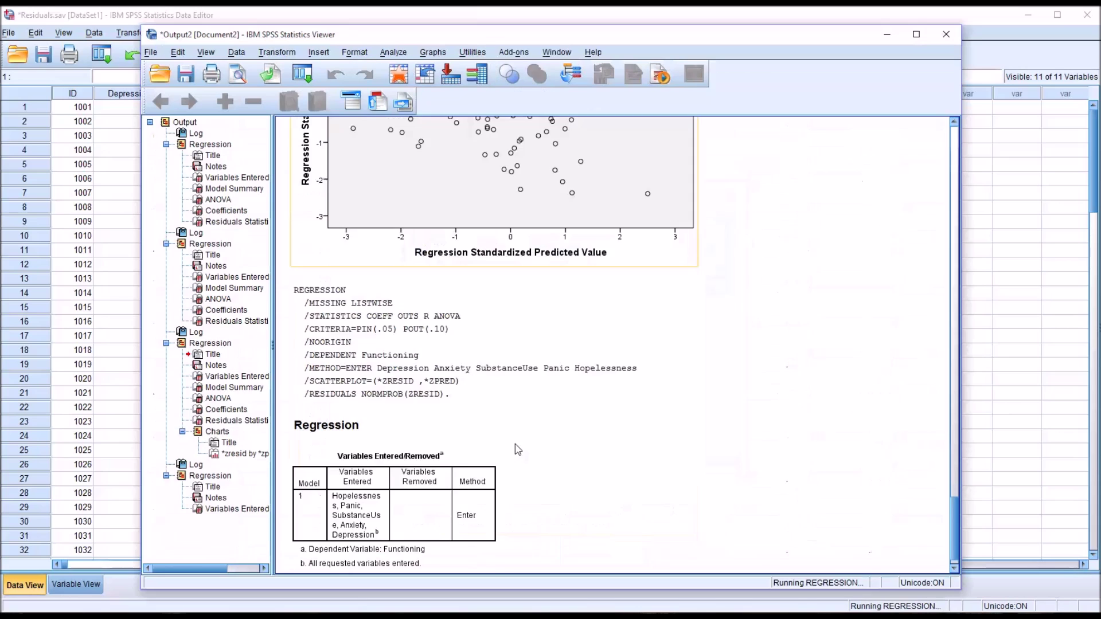
left_click_drag(957, 457, 952, 522)
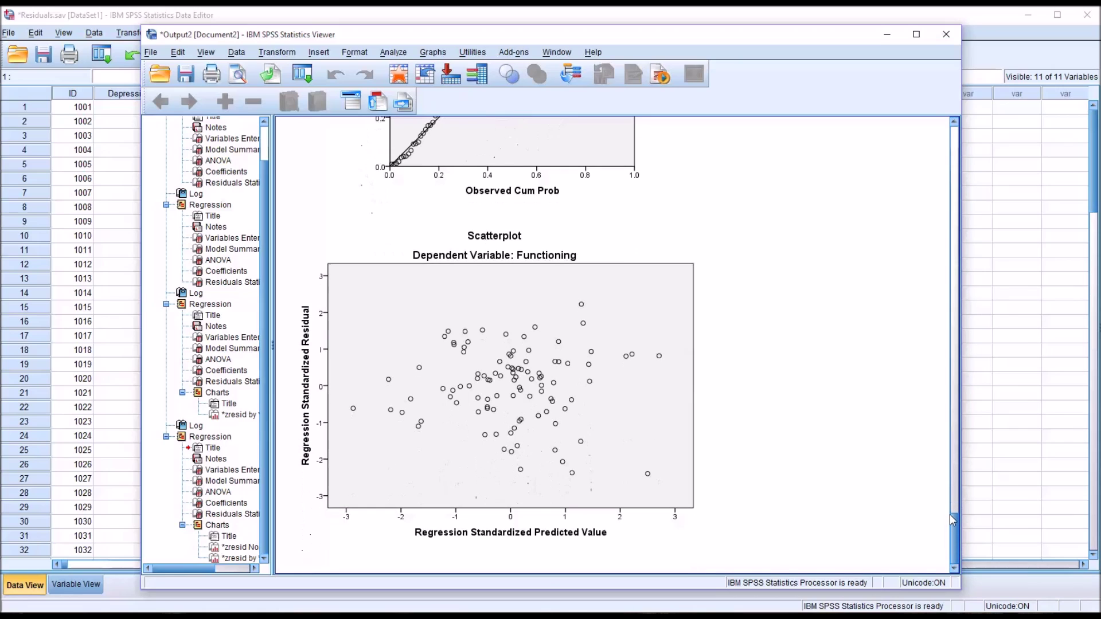
left_click(542, 482)
left_click(767, 476)
left_click_drag(951, 540, 945, 501)
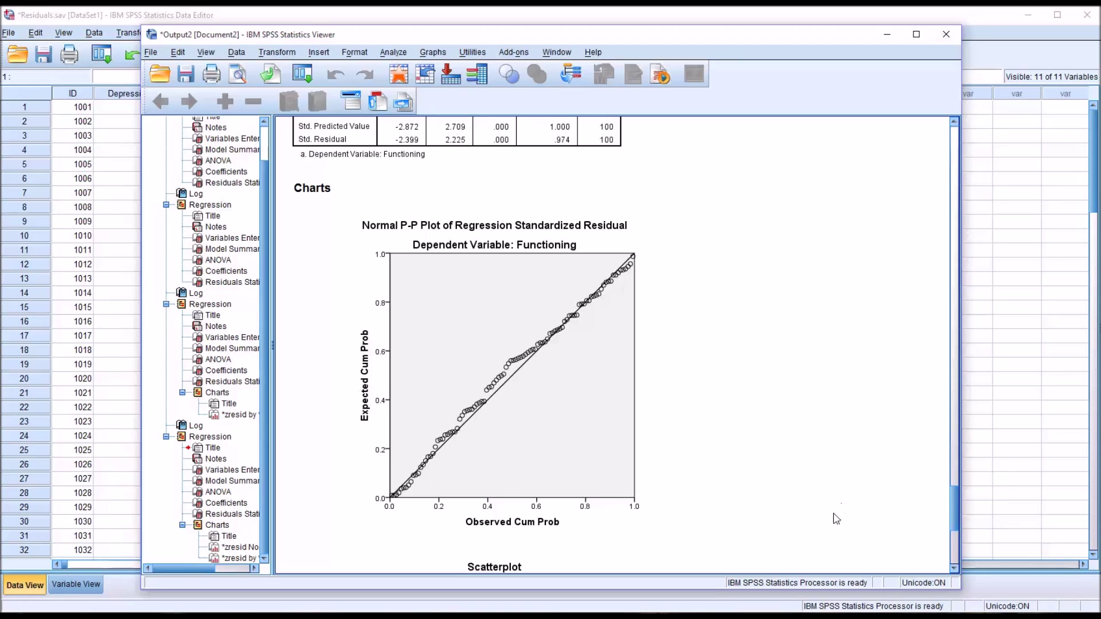
left_click(673, 454)
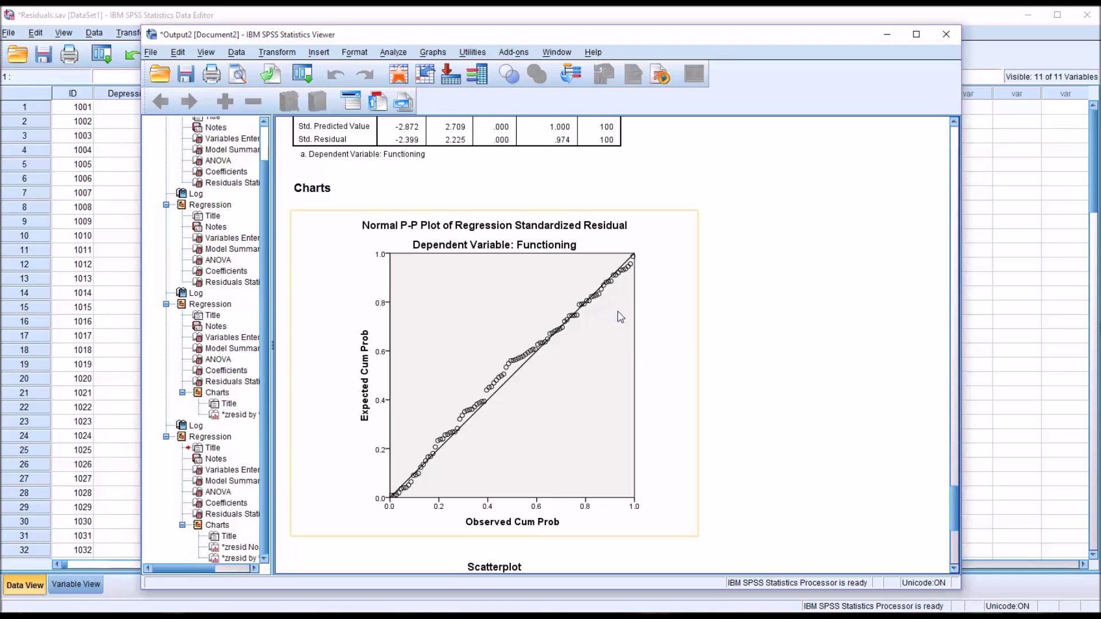
left_click(703, 344)
Bring the data grid forward, review the RES_1 and ZRE_1 columns, and open the Analyze menu.
left_click(813, 21)
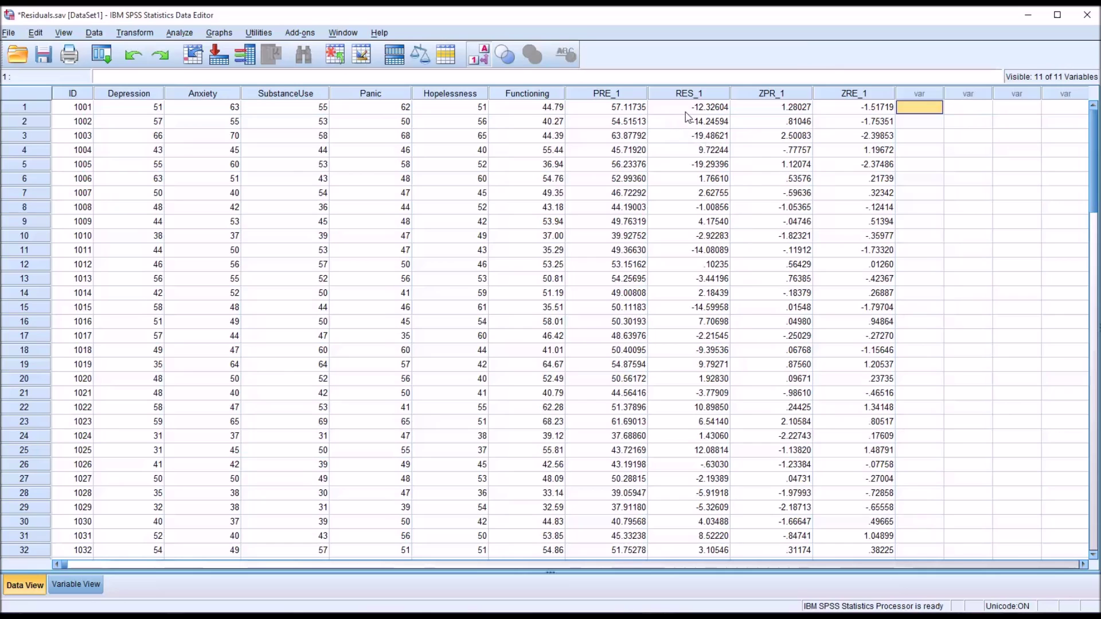
left_click(686, 95)
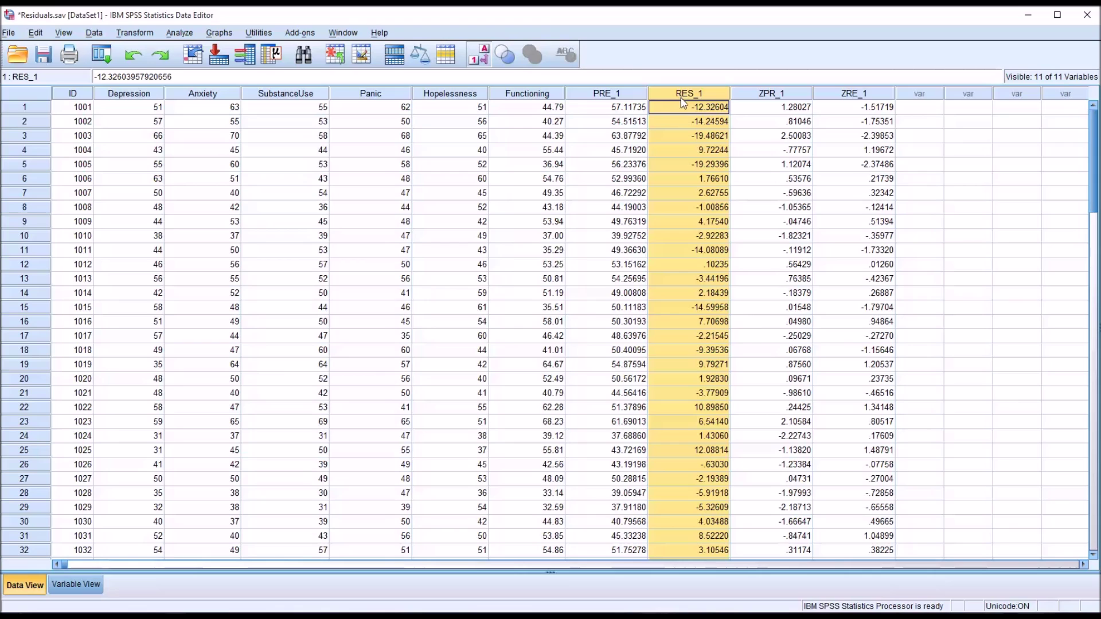
left_click(857, 94)
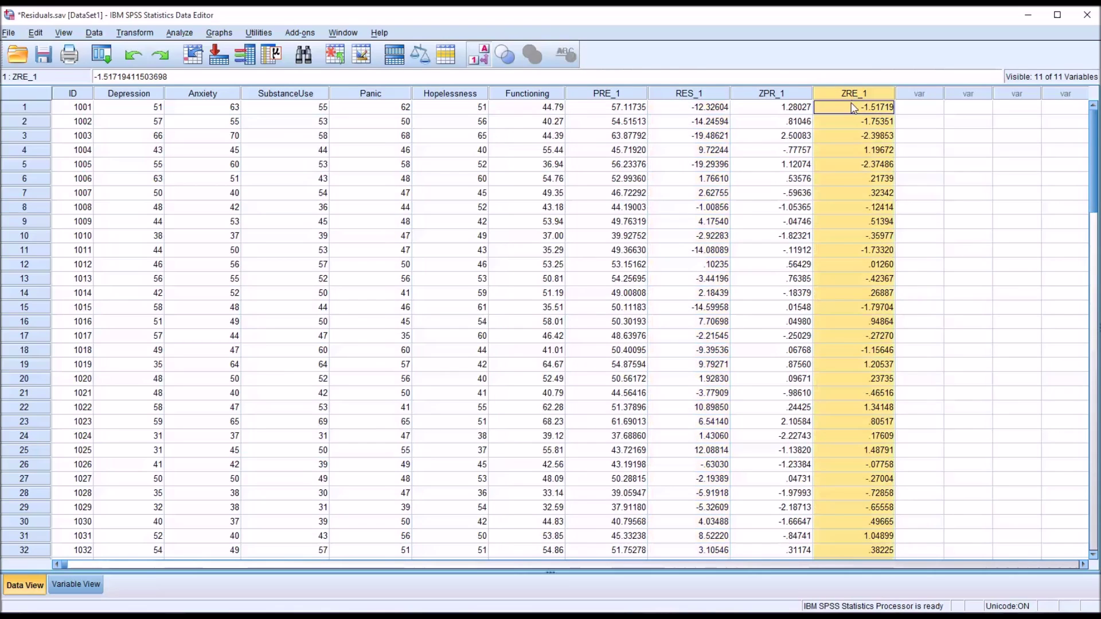
left_click(907, 110)
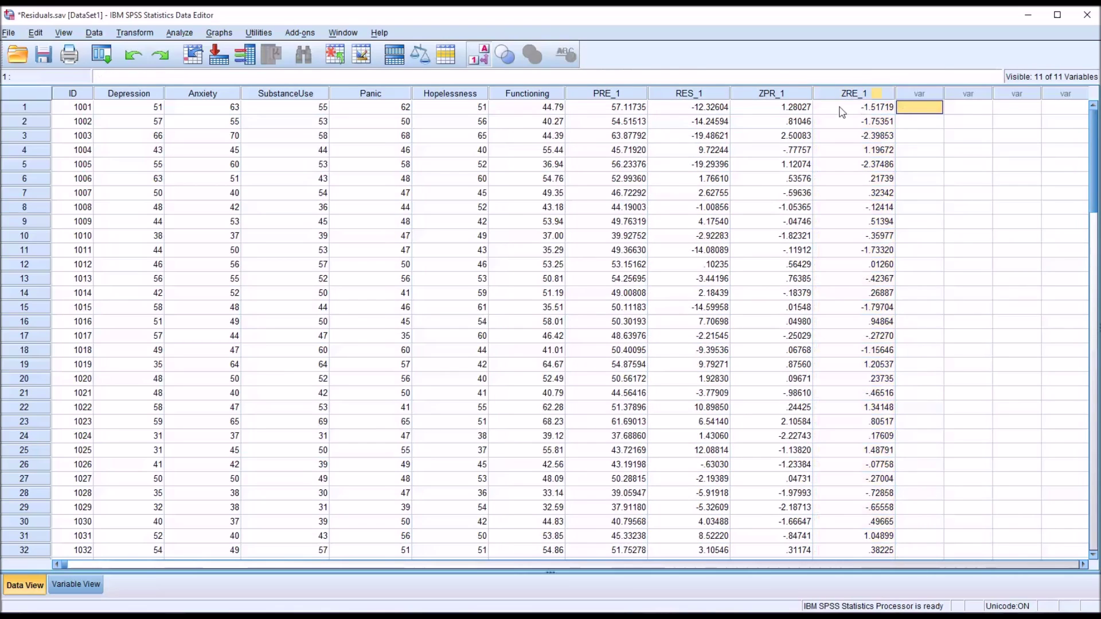
left_click(694, 95)
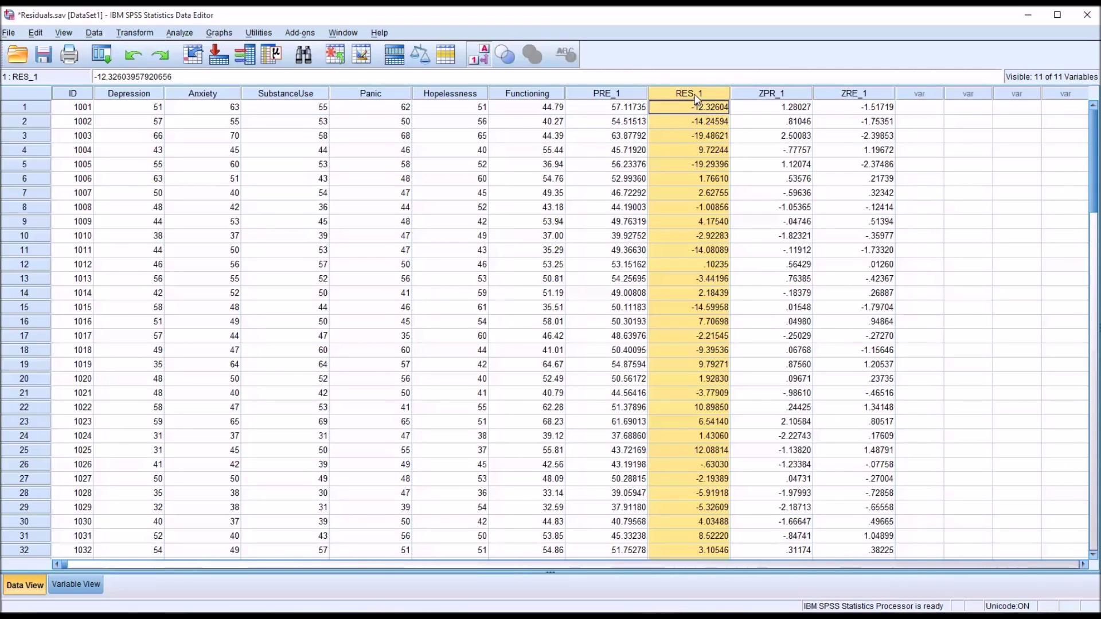
left_click(844, 95)
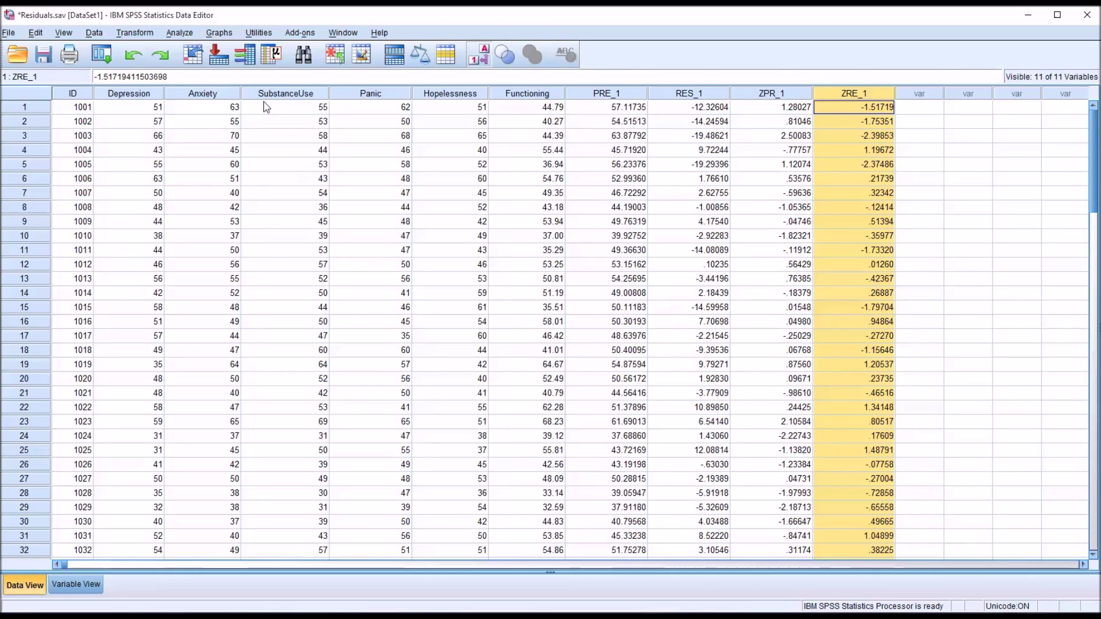
left_click(176, 33)
Start an Explore analysis with RES_1 and ZRE_1 as dependent variables.
mouse_move(209, 67)
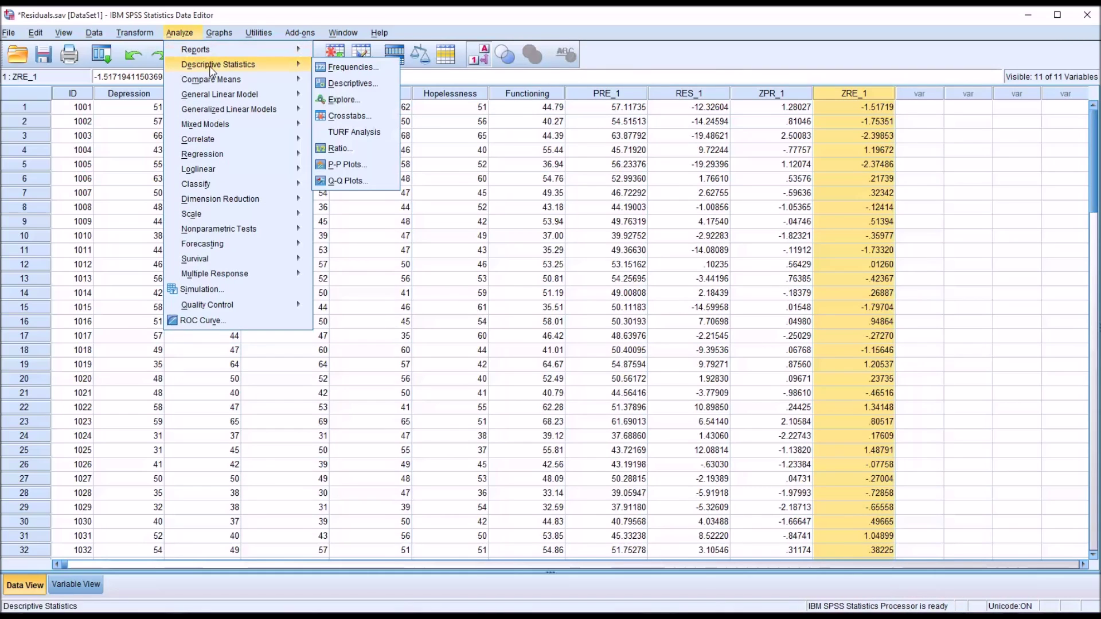
left_click(344, 100)
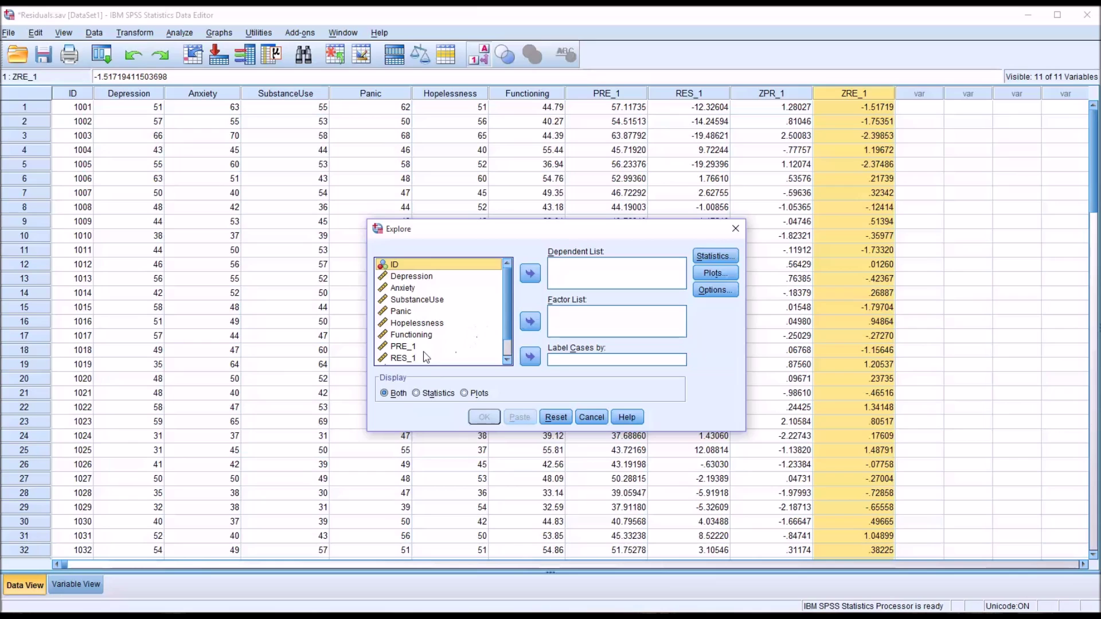
left_click_drag(402, 358, 568, 283)
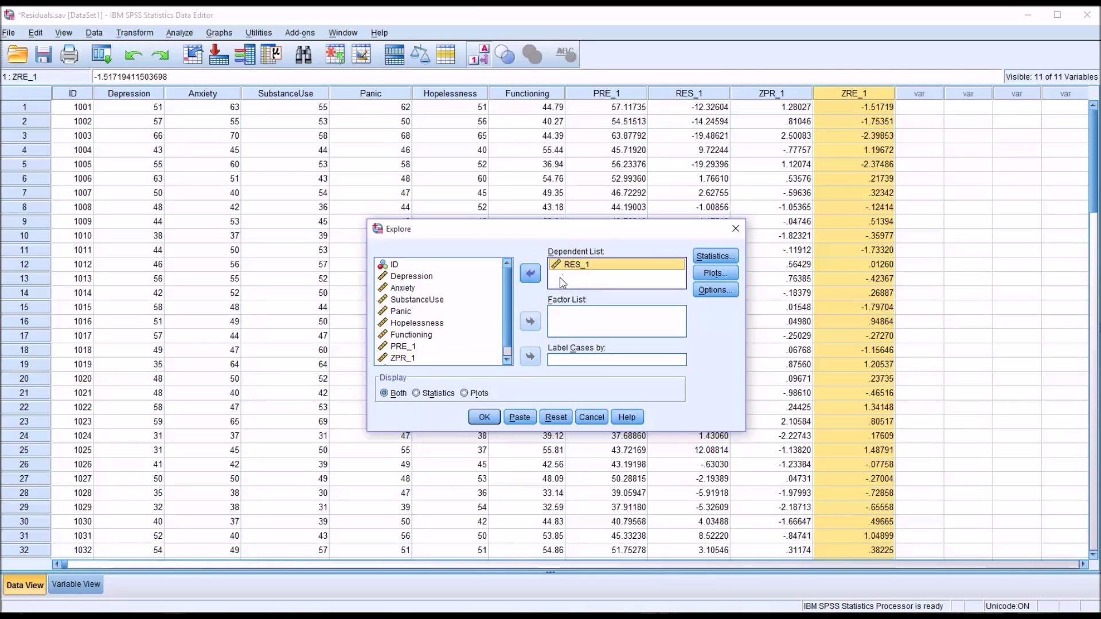
scroll(459, 339, "down", 1)
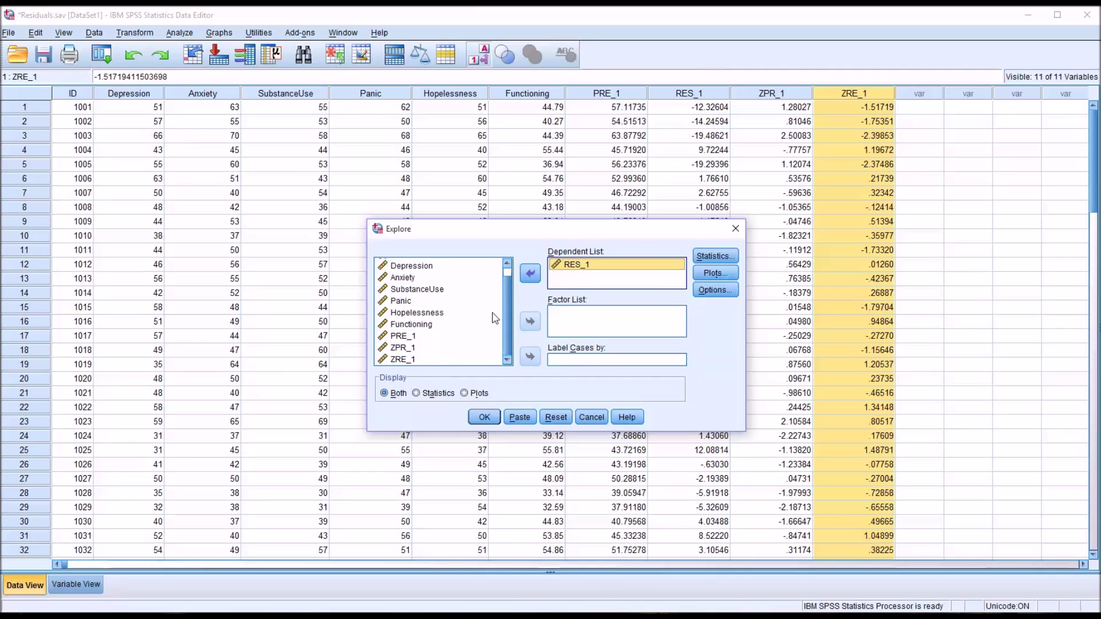
left_click_drag(416, 361, 563, 281)
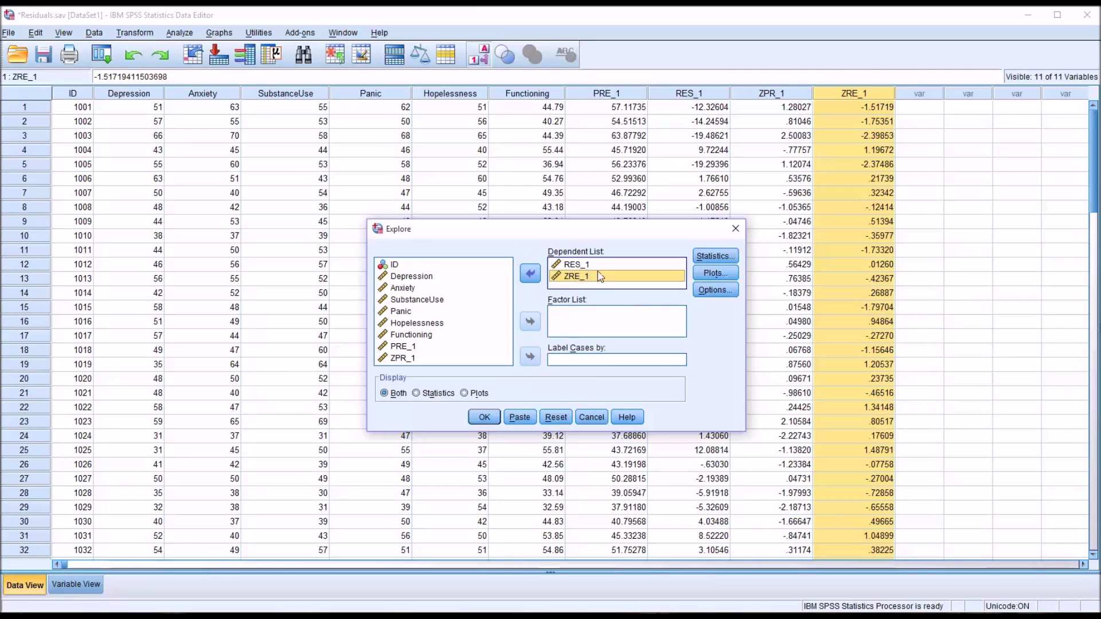
In Explore plots, turn off stem-and-leaf and request normality plots with tests.
left_click(703, 271)
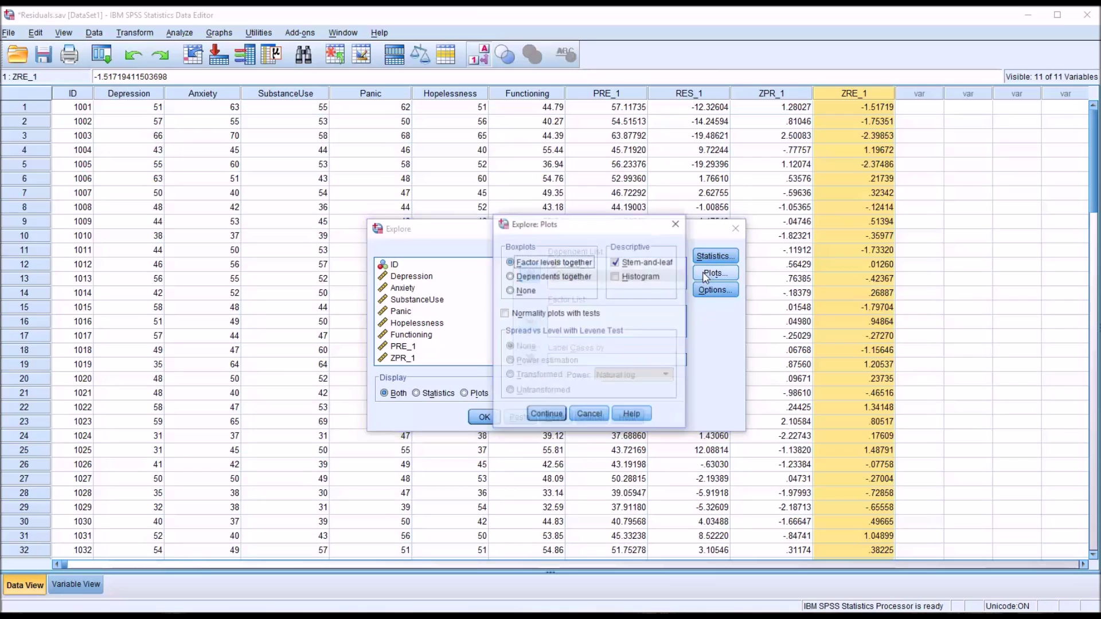
left_click(615, 262)
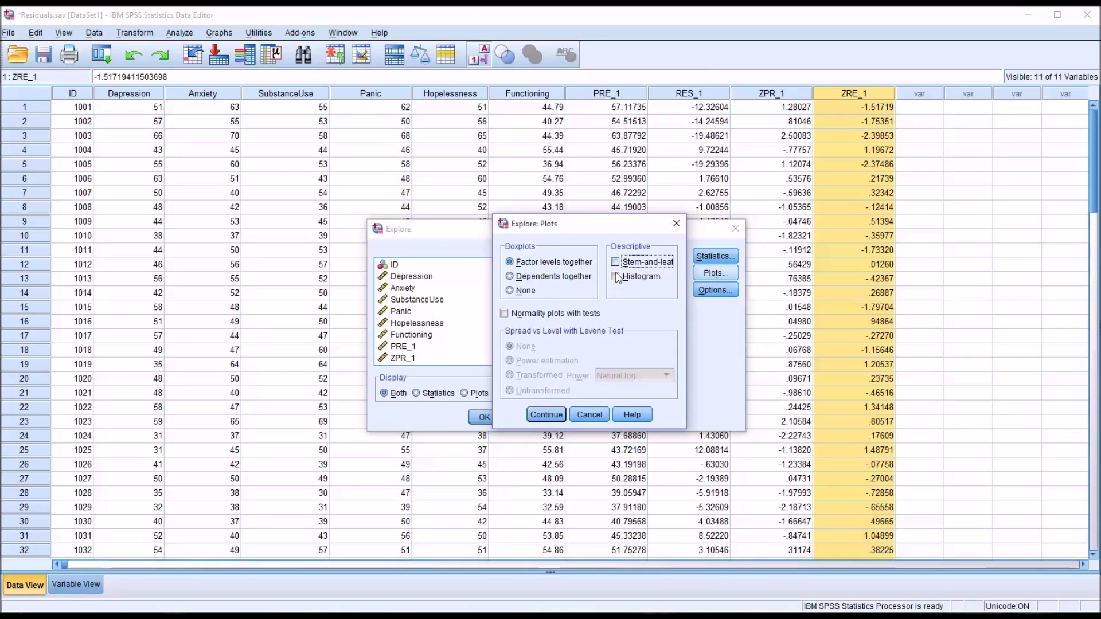
left_click(505, 315)
left_click(546, 415)
Run the Explore analysis and scroll to the Tests of Normality (Shapiro-Wilk Sig. .247).
left_click(485, 418)
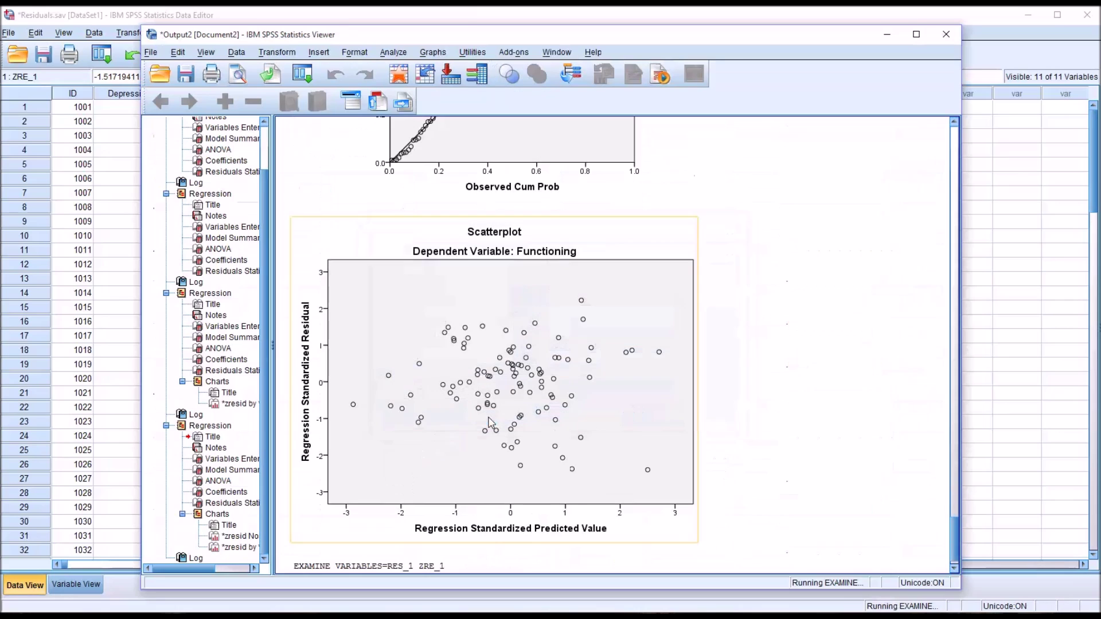
mouse_move(956, 473)
left_mouse_down()
mouse_move(956, 501)
mouse_move(956, 489)
left_mouse_up()
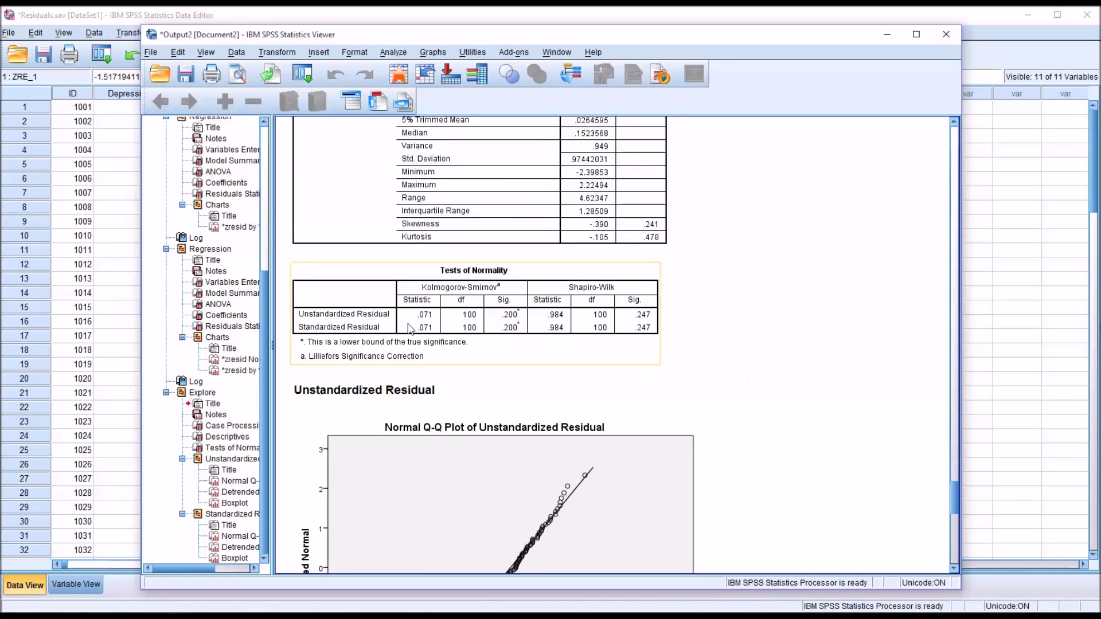